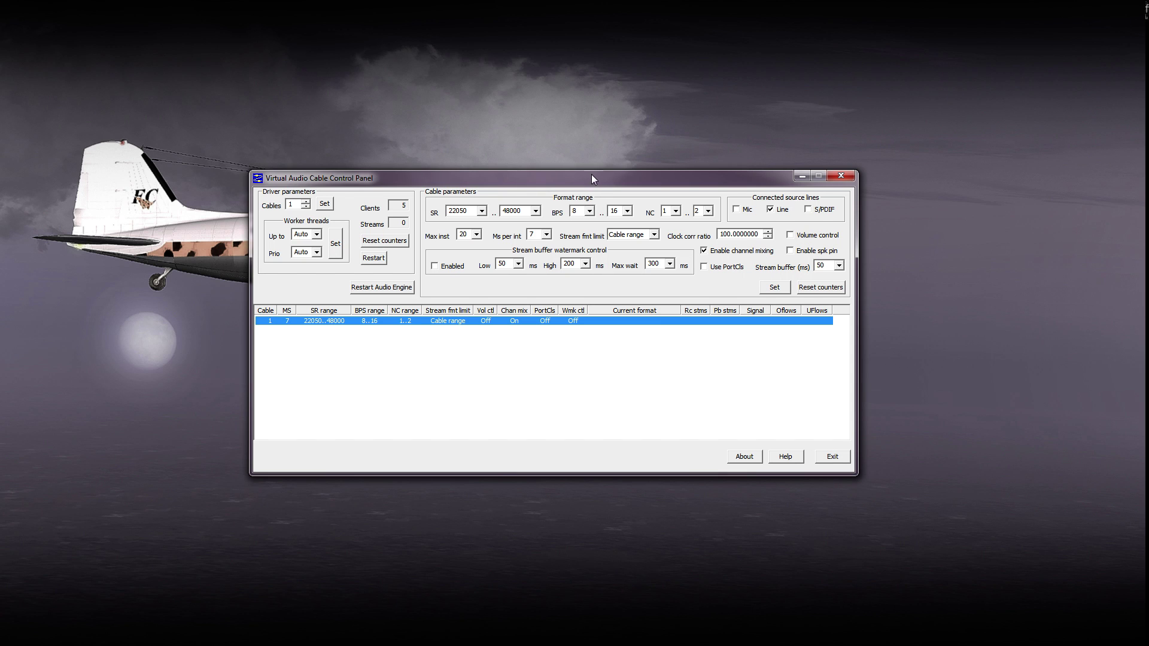
# Drag the VAC Control Panel to the top-left corner of the screen
pyautogui.moveTo(590, 175)
pyautogui.mouseDown()
pyautogui.moveTo(540, 68)
pyautogui.moveTo(463, 56)
pyautogui.mouseUp()
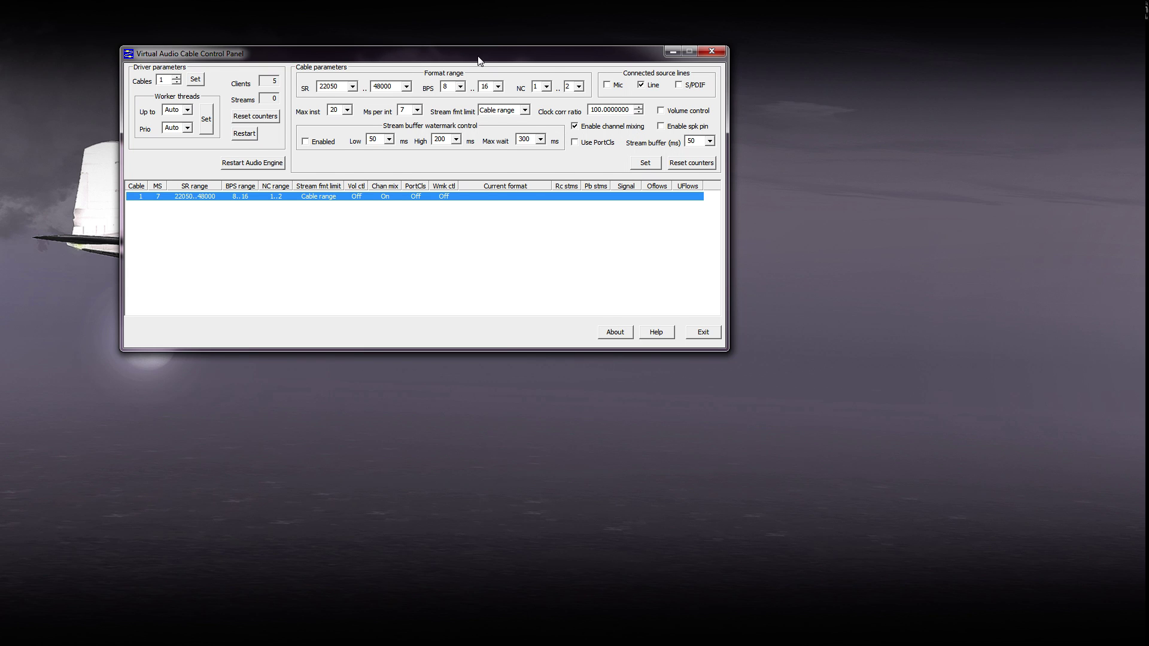
pyautogui.moveTo(480, 56); pyautogui.dragTo(393, 36)
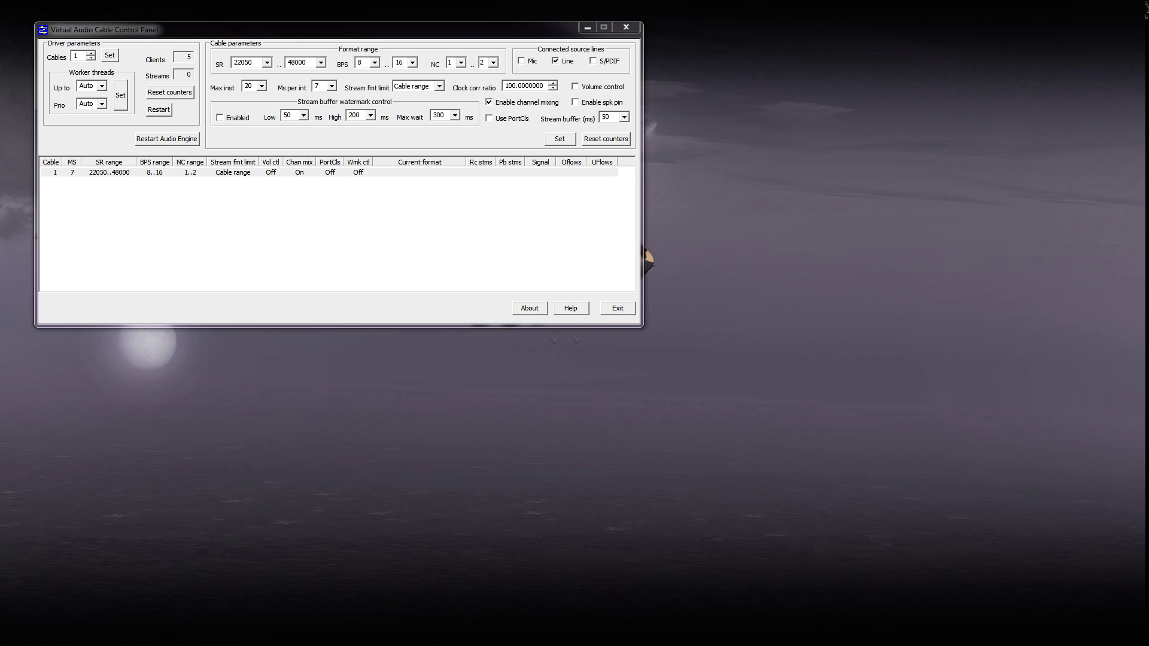
# Place the Sound dialog beside the panel and select Line 1 under Playback, then under Recording
pyautogui.moveTo(1039, 176); pyautogui.dragTo(878, 40)
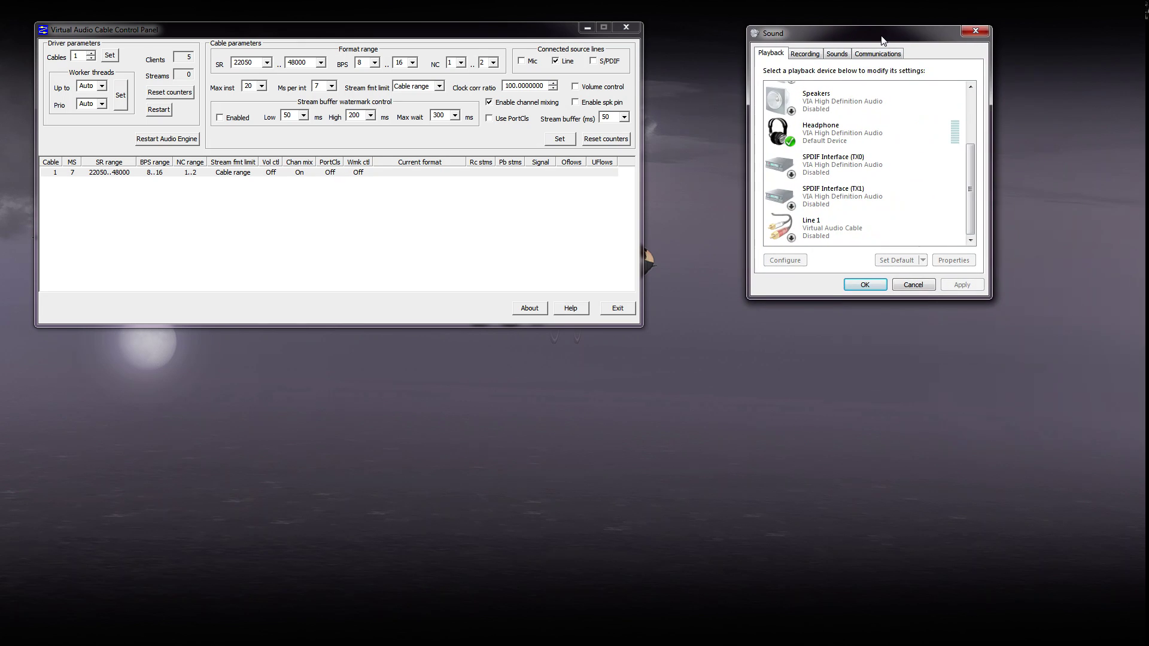
pyautogui.moveTo(967, 182); pyautogui.dragTo(981, 208)
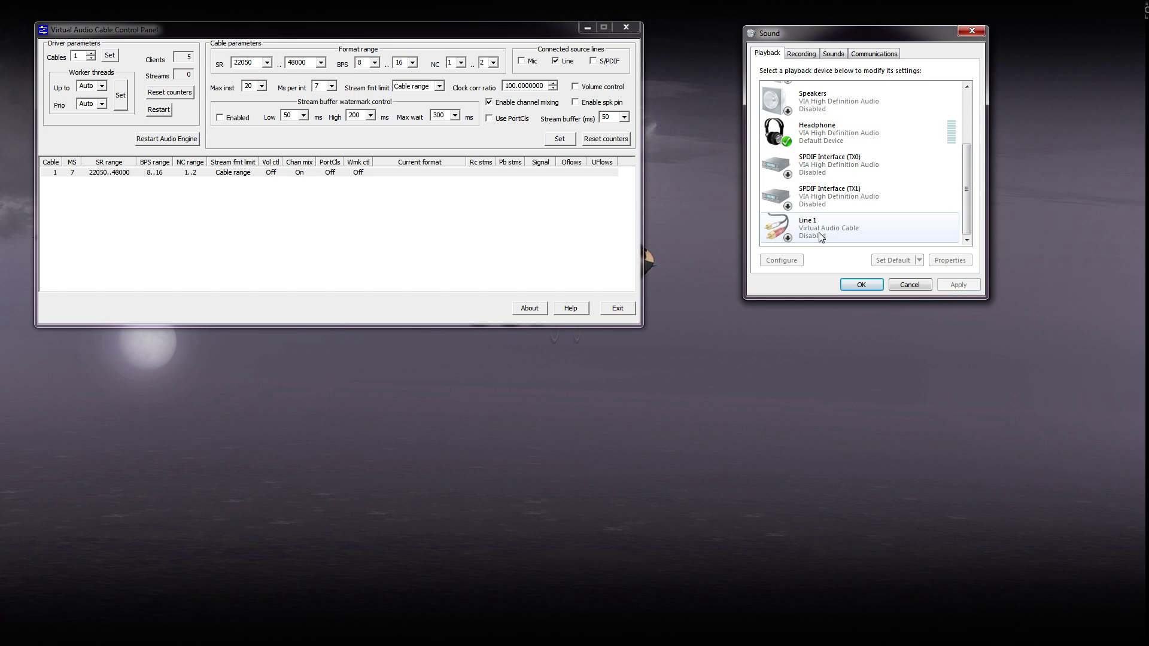
pyautogui.click(820, 236)
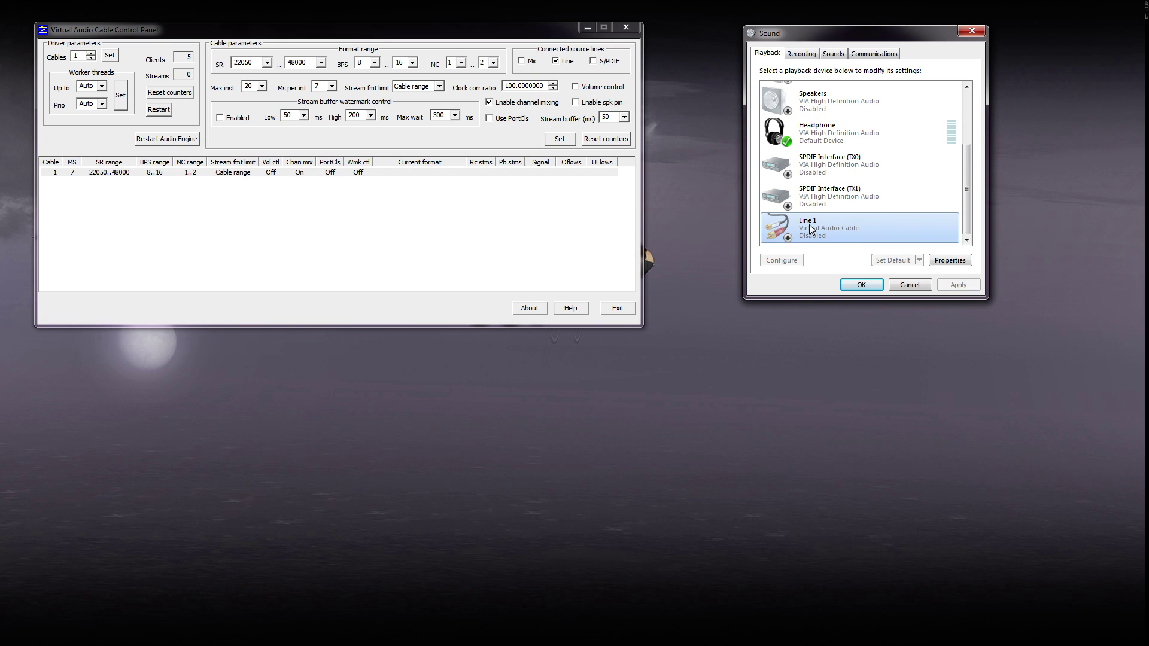
pyautogui.click(812, 60)
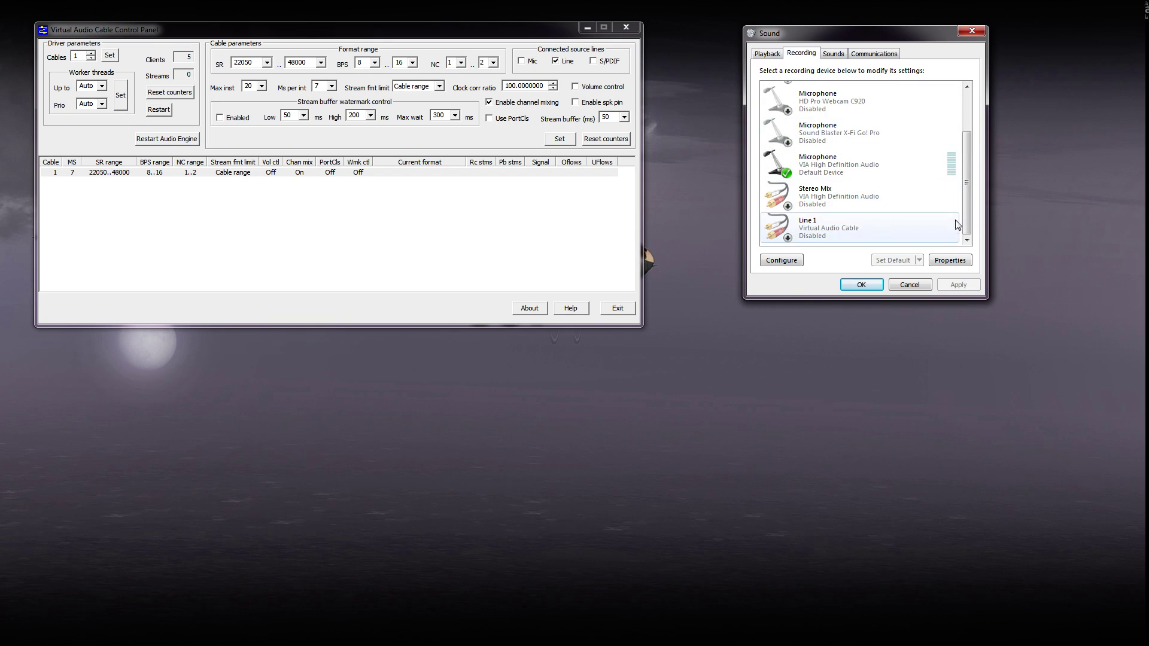
pyautogui.click(823, 235)
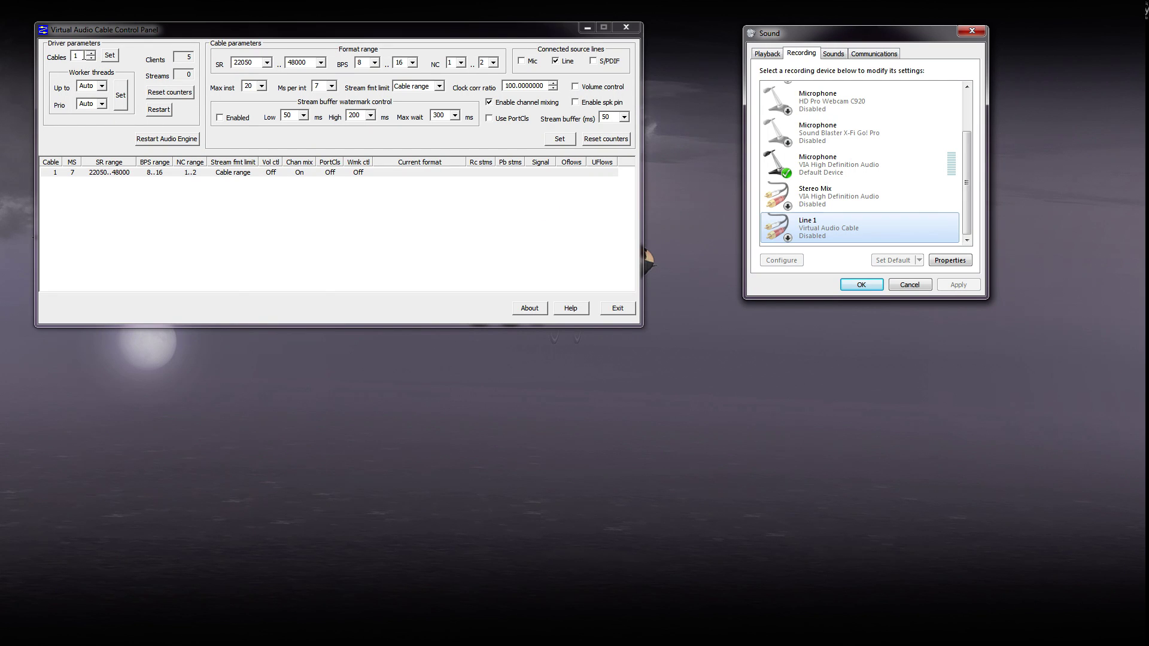
# Raise the cable count to 2, apply it, and select the new second cable
pyautogui.click(91, 54)
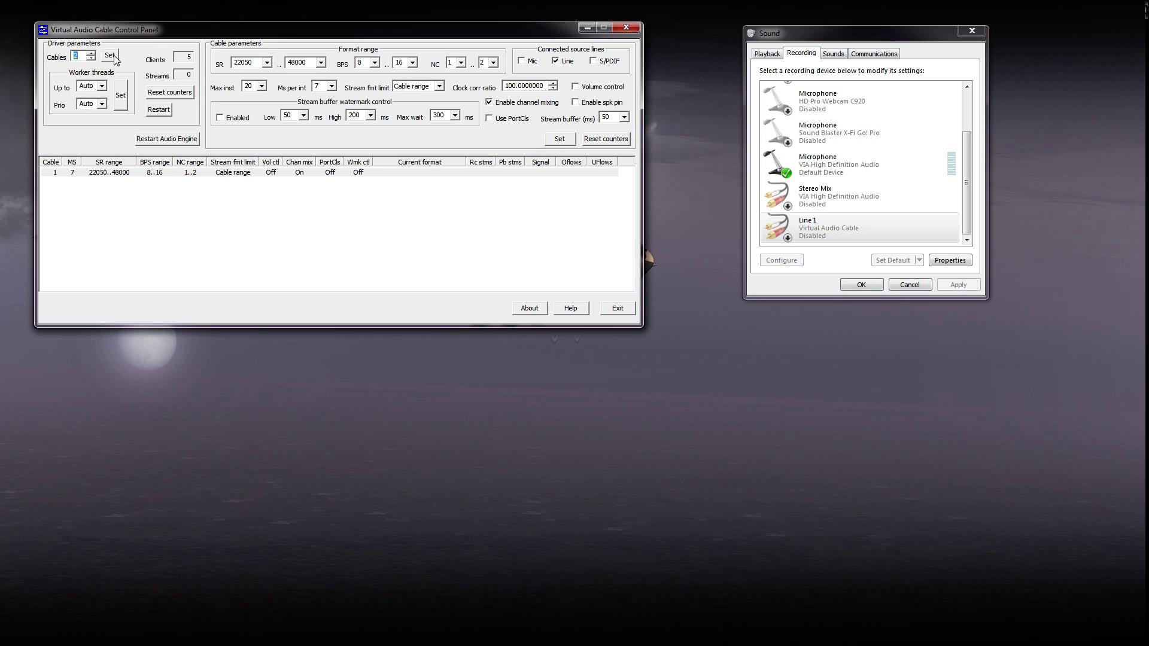
pyautogui.click(110, 56)
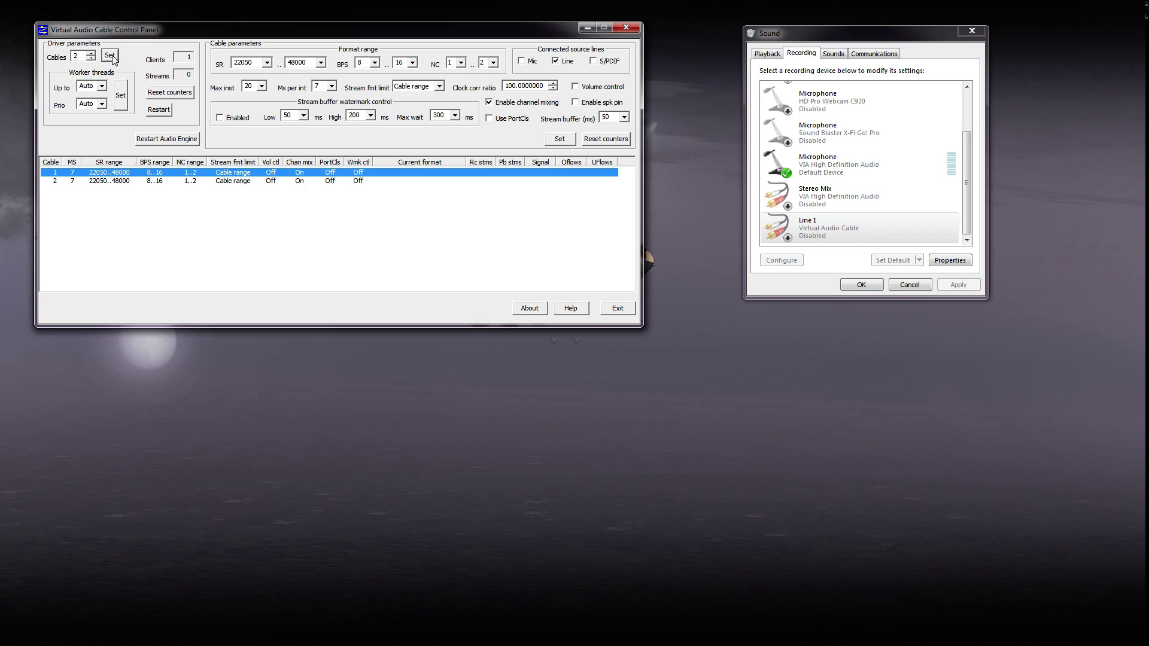
pyautogui.click(71, 180)
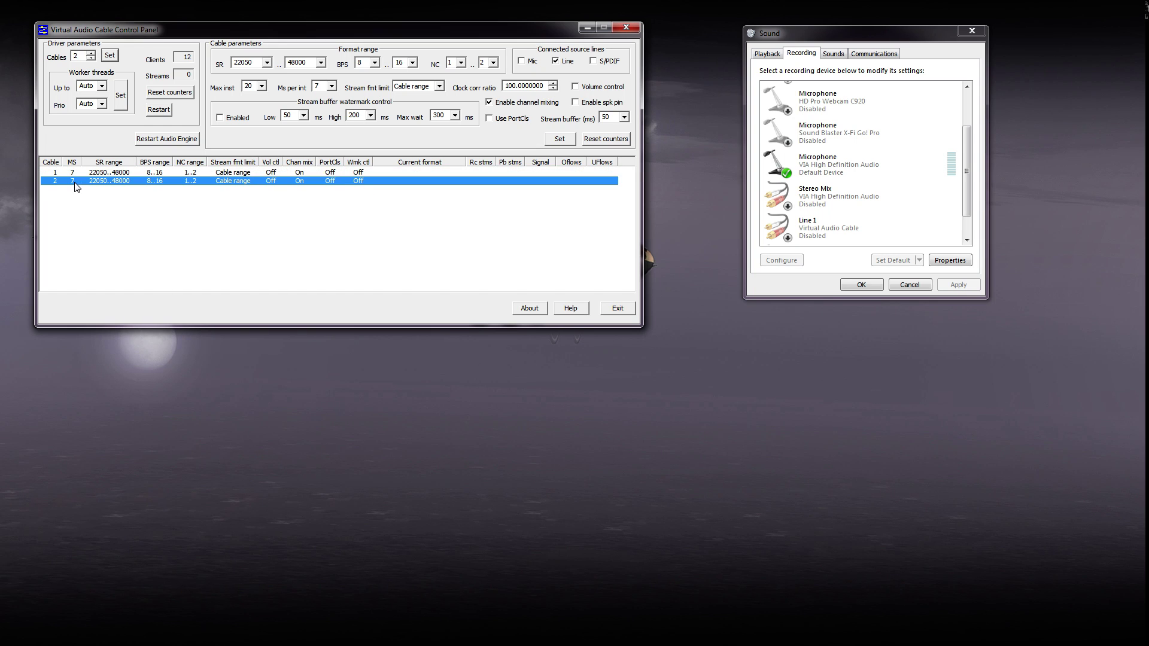
# Verify Line 2 appears next to Line 1 among recording and playback devices
pyautogui.click(968, 221)
pyautogui.moveTo(969, 225); pyautogui.dragTo(946, 238)
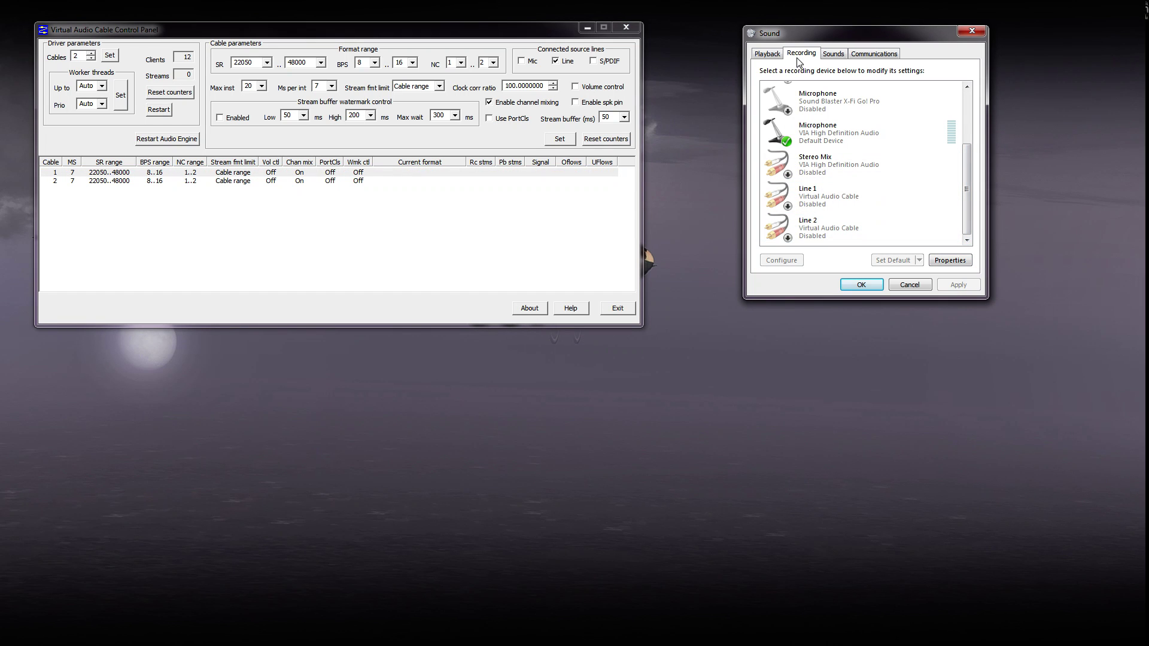
pyautogui.click(813, 233)
pyautogui.click(815, 198)
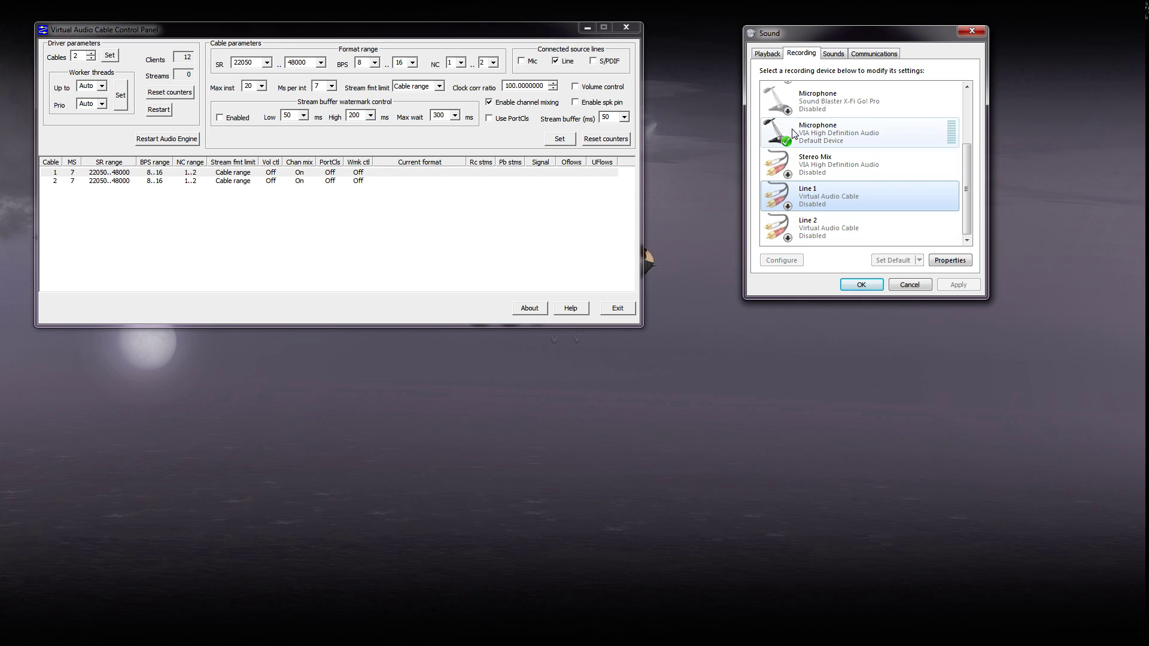
pyautogui.click(768, 55)
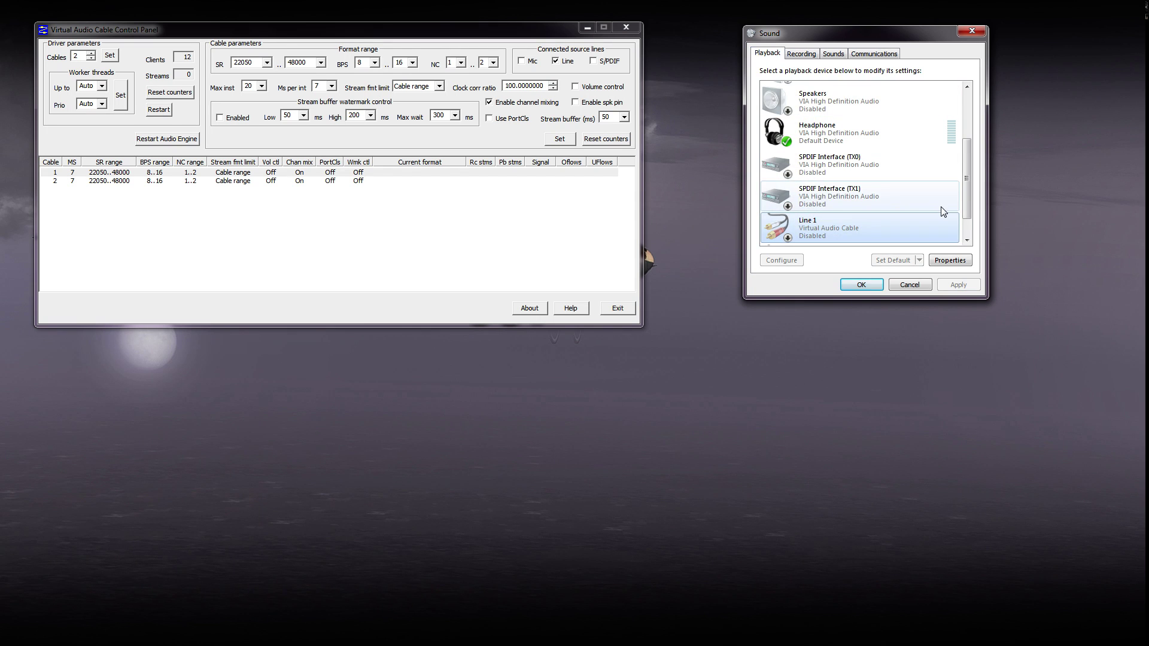
pyautogui.scroll(-1, 969, 214)
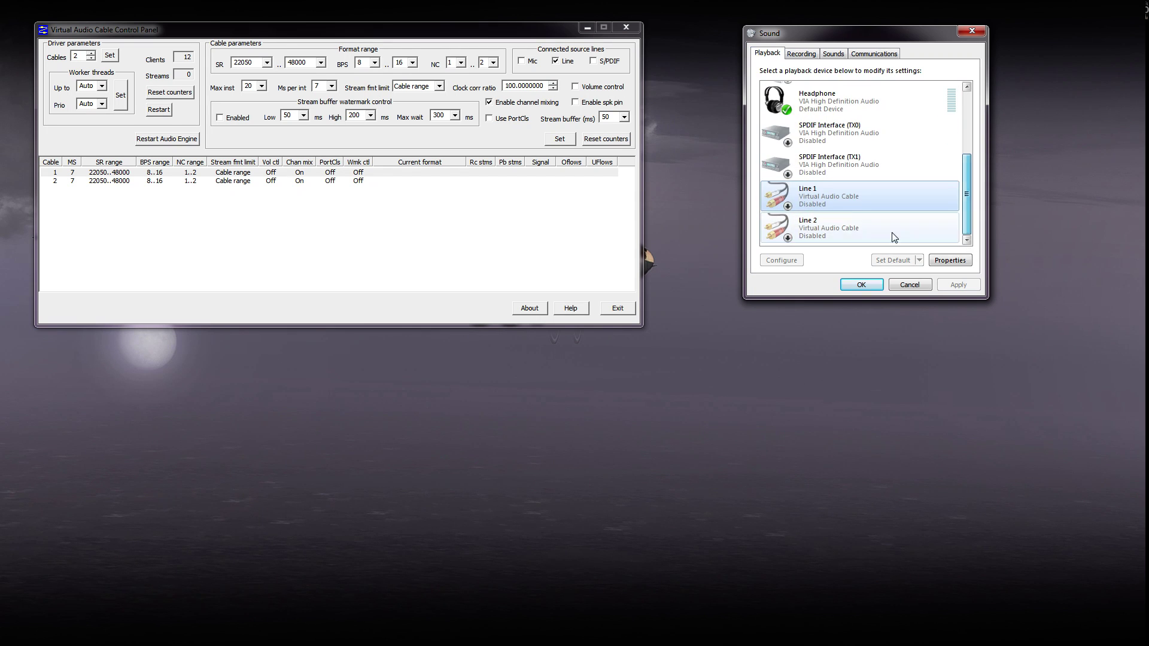
pyautogui.click(832, 227)
pyautogui.click(826, 202)
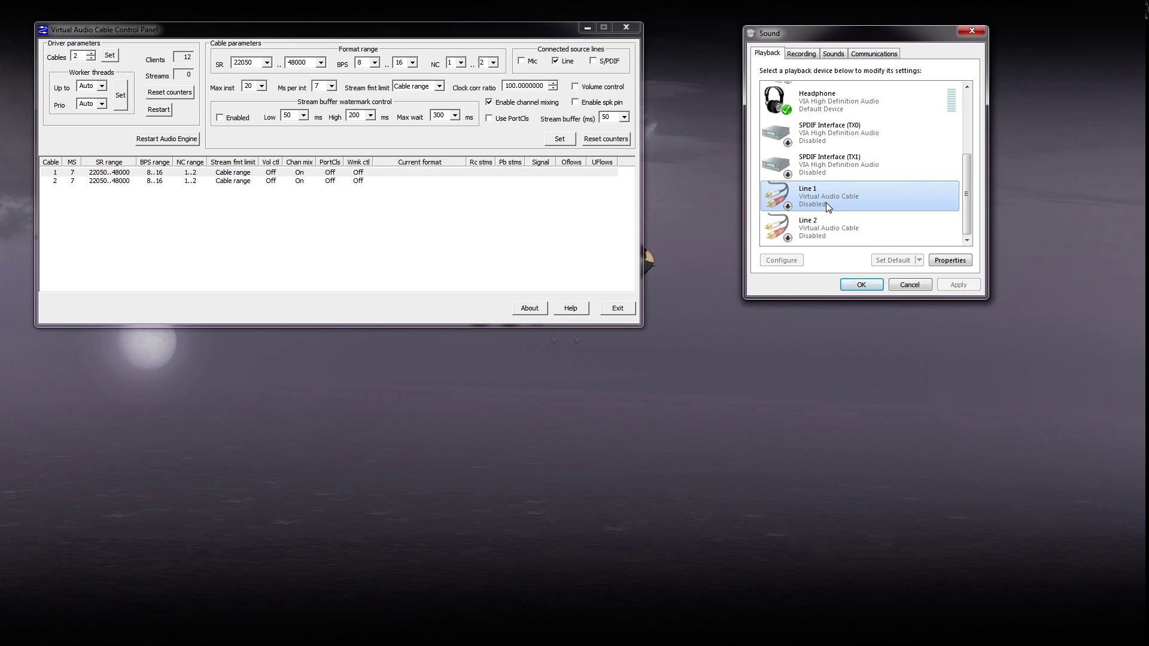
# Enable the Line 1 and Line 2 playback devices
pyautogui.rightClick(825, 195)
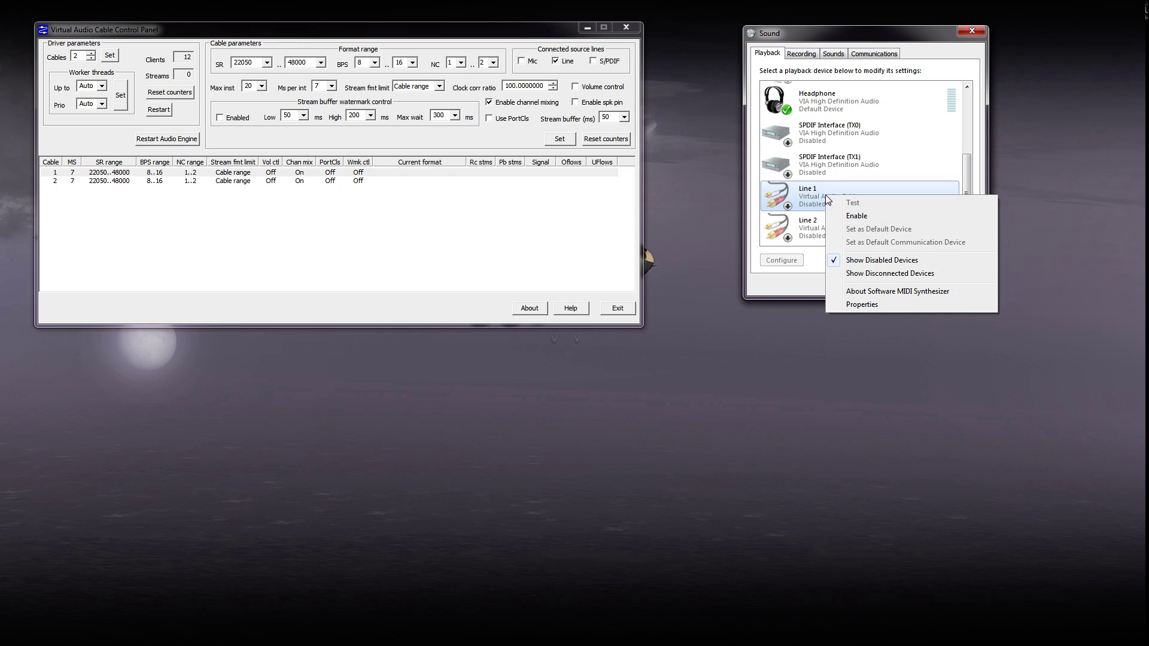
pyautogui.click(855, 217)
pyautogui.click(823, 235)
pyautogui.rightClick(822, 235)
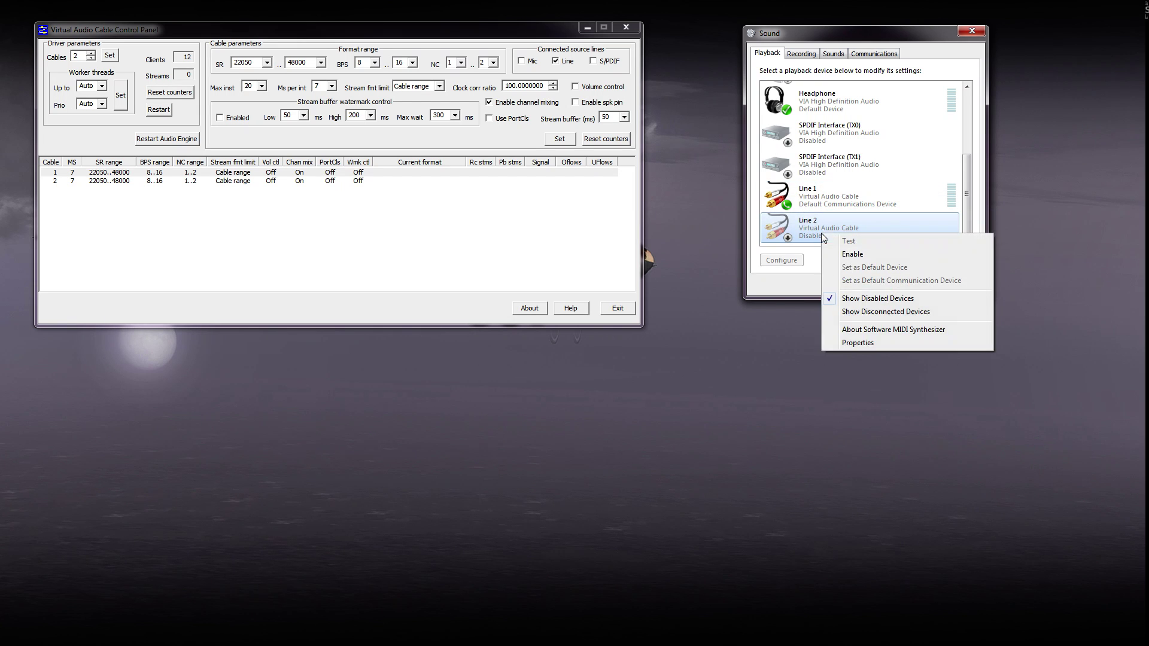
pyautogui.click(848, 255)
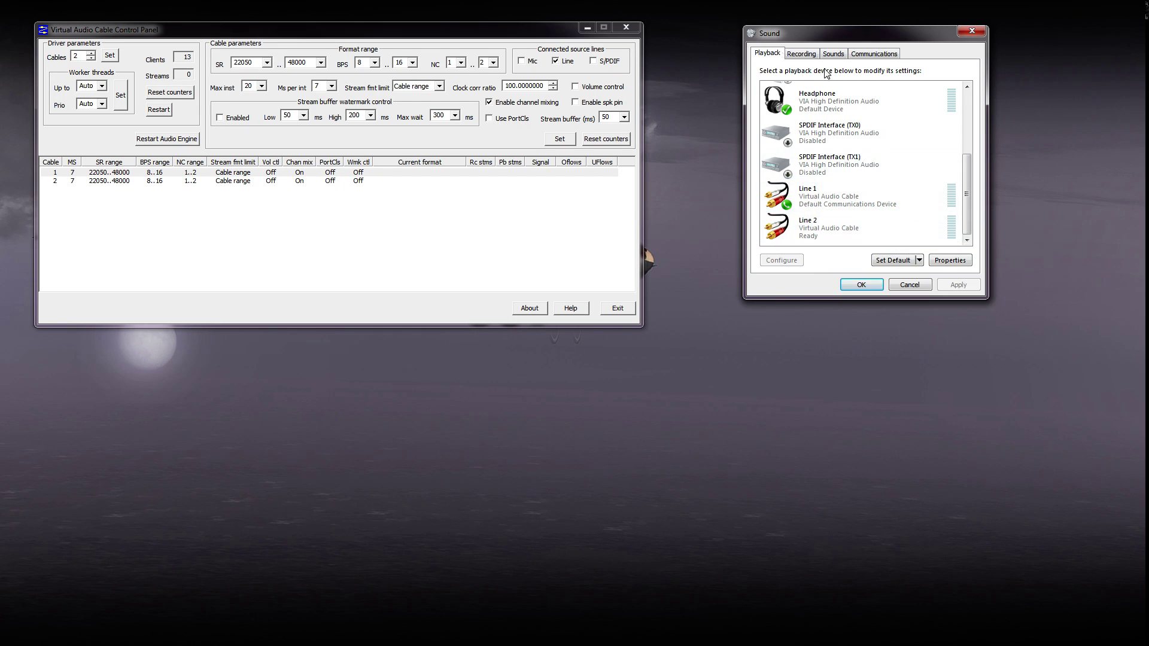
# Enable the Line 1 and Line 2 recording devices
pyautogui.click(801, 53)
pyautogui.rightClick(818, 196)
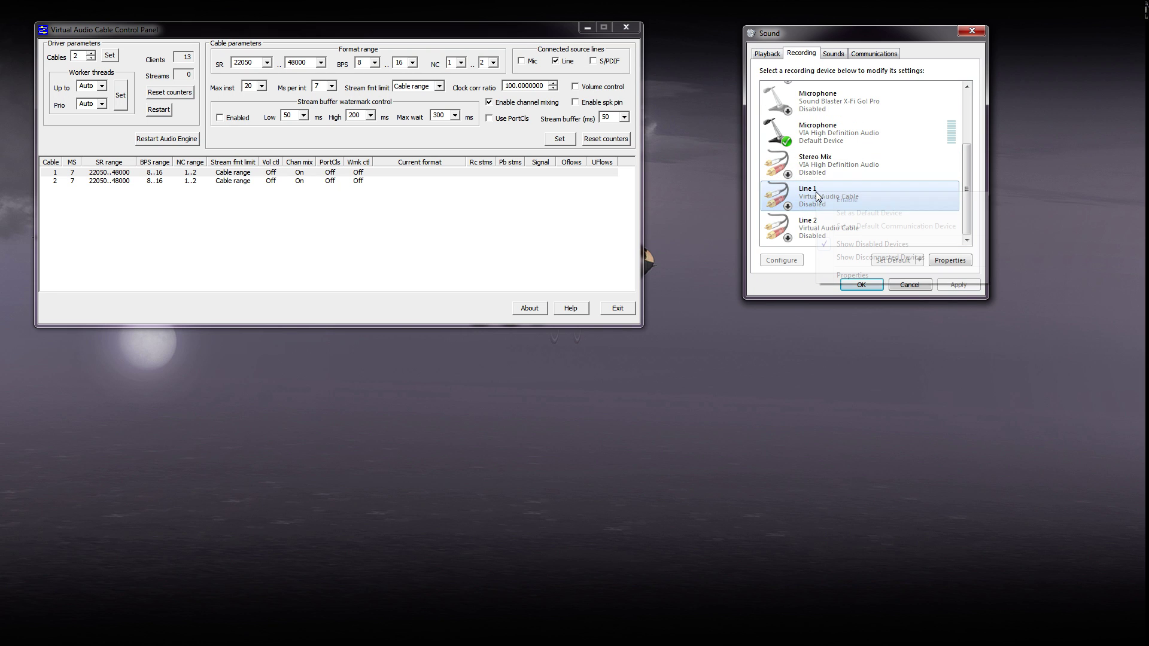
pyautogui.click(845, 199)
pyautogui.click(830, 231)
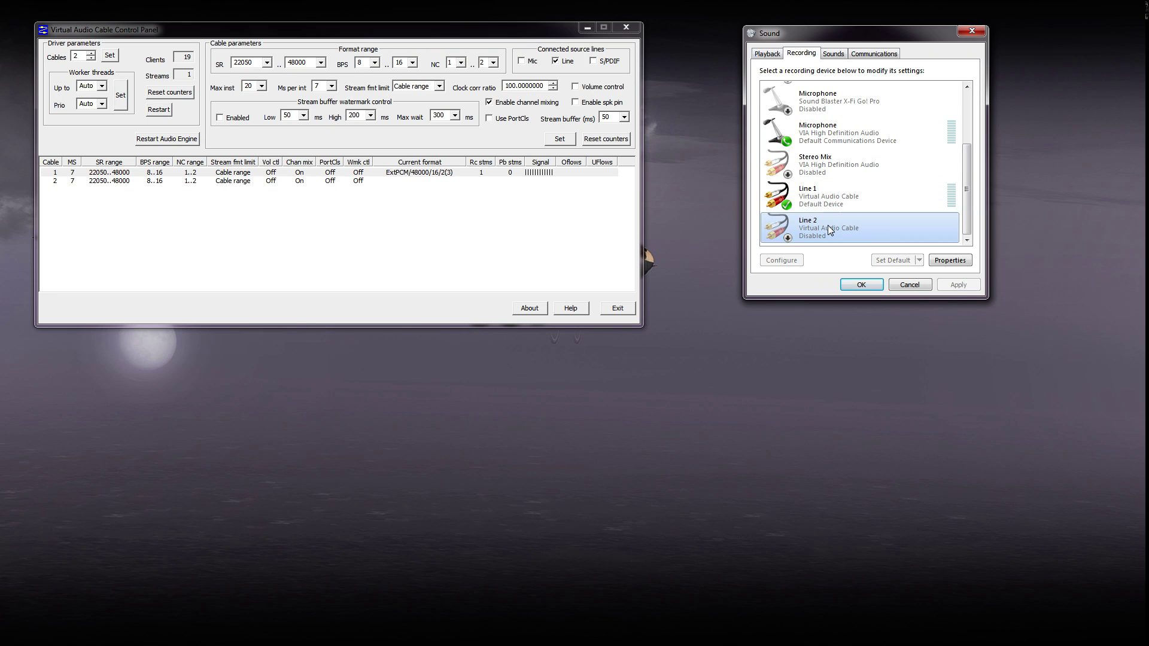
pyautogui.rightClick(830, 231)
pyautogui.click(855, 232)
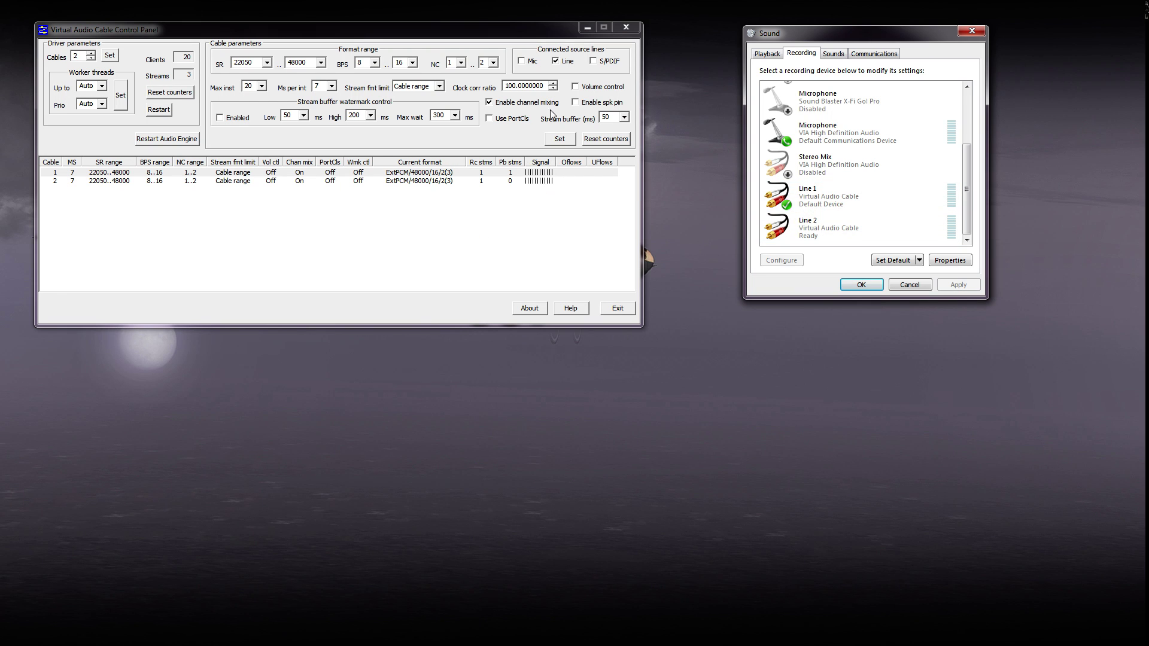
# Rearrange the control panel and Sound windows and recheck the playback and recording lists
pyautogui.moveTo(553, 37); pyautogui.dragTo(526, 25)
pyautogui.moveTo(906, 40); pyautogui.dragTo(1007, 29)
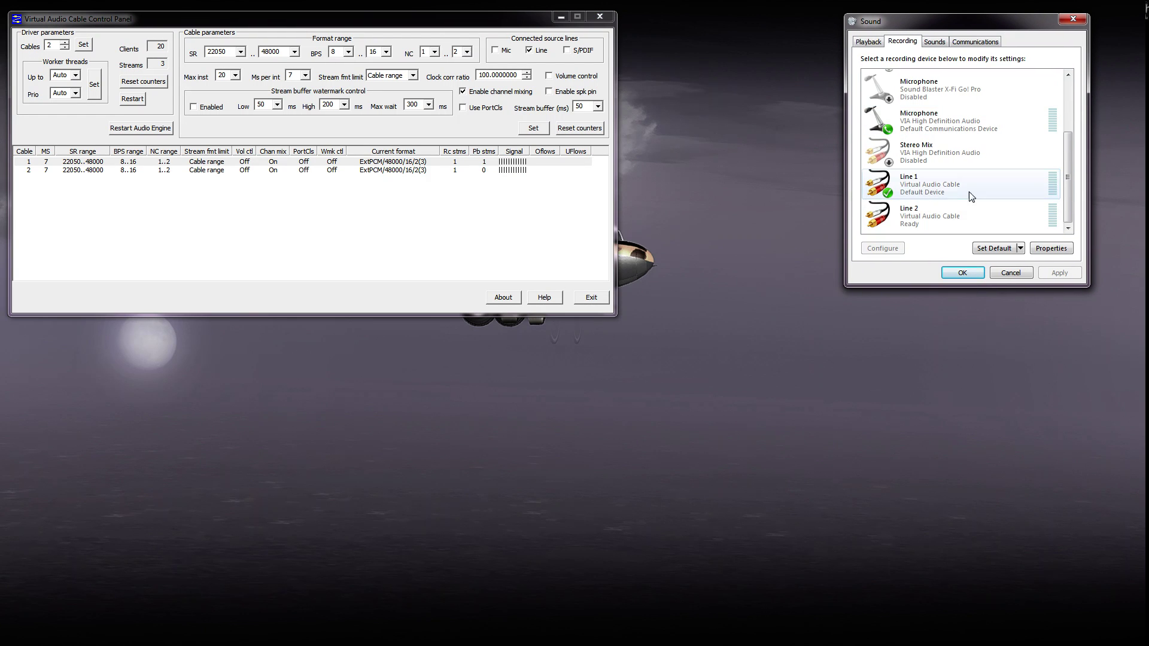
pyautogui.moveTo(1067, 188); pyautogui.dragTo(1069, 80)
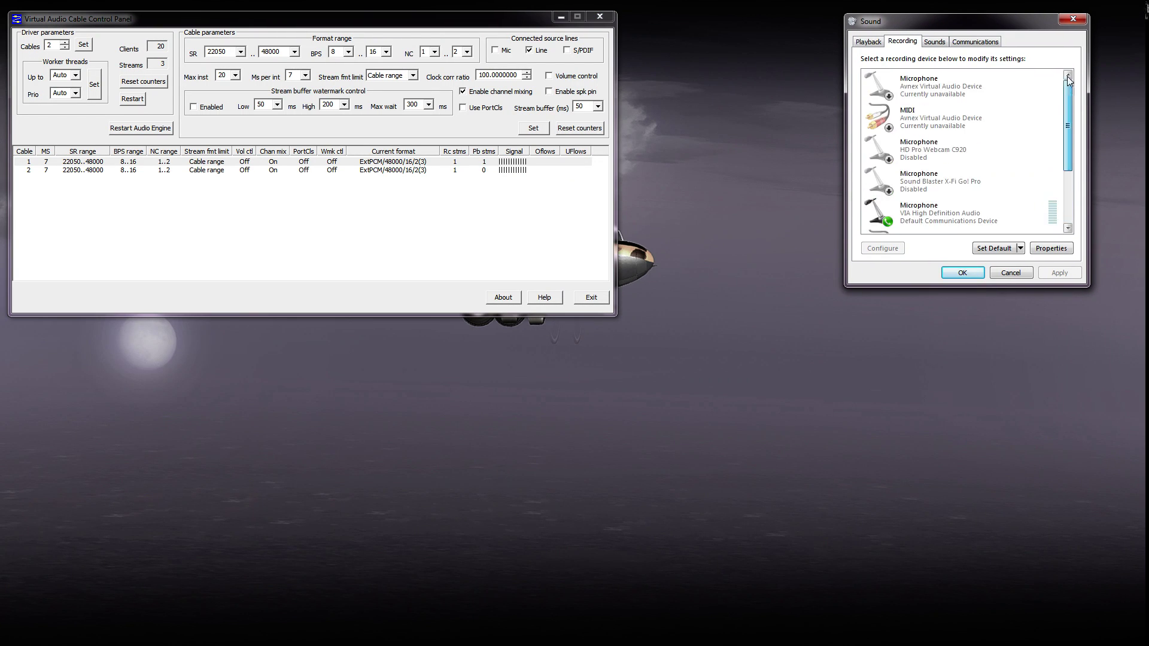
pyautogui.click(869, 42)
pyautogui.click(903, 42)
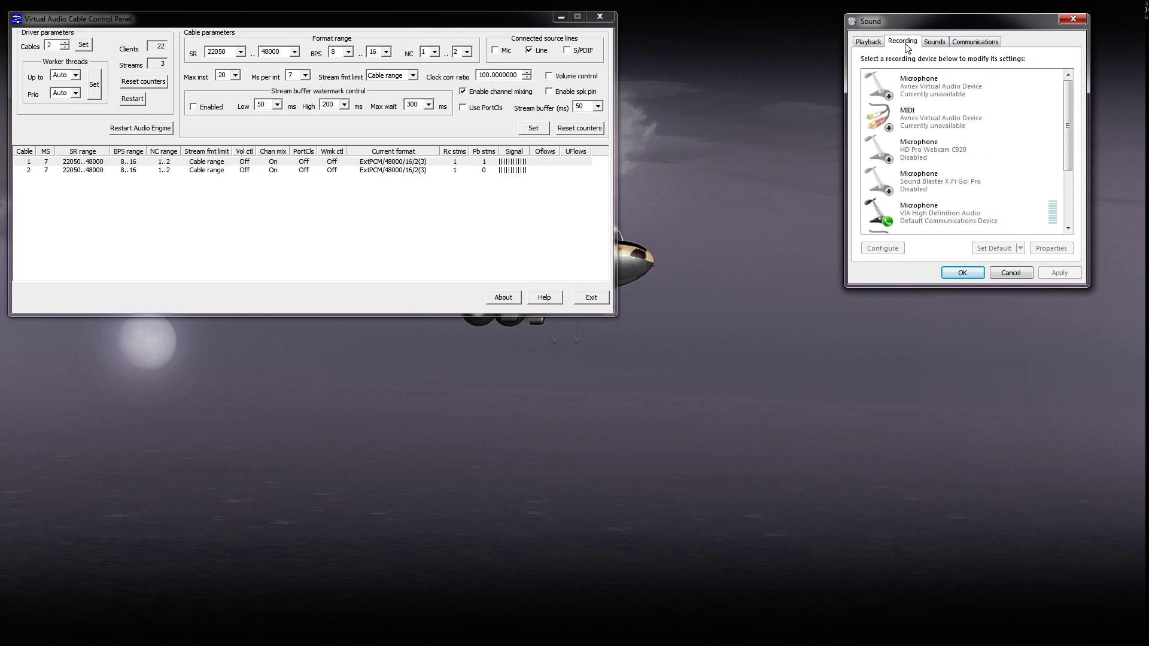
pyautogui.moveTo(1070, 158); pyautogui.dragTo(1068, 216)
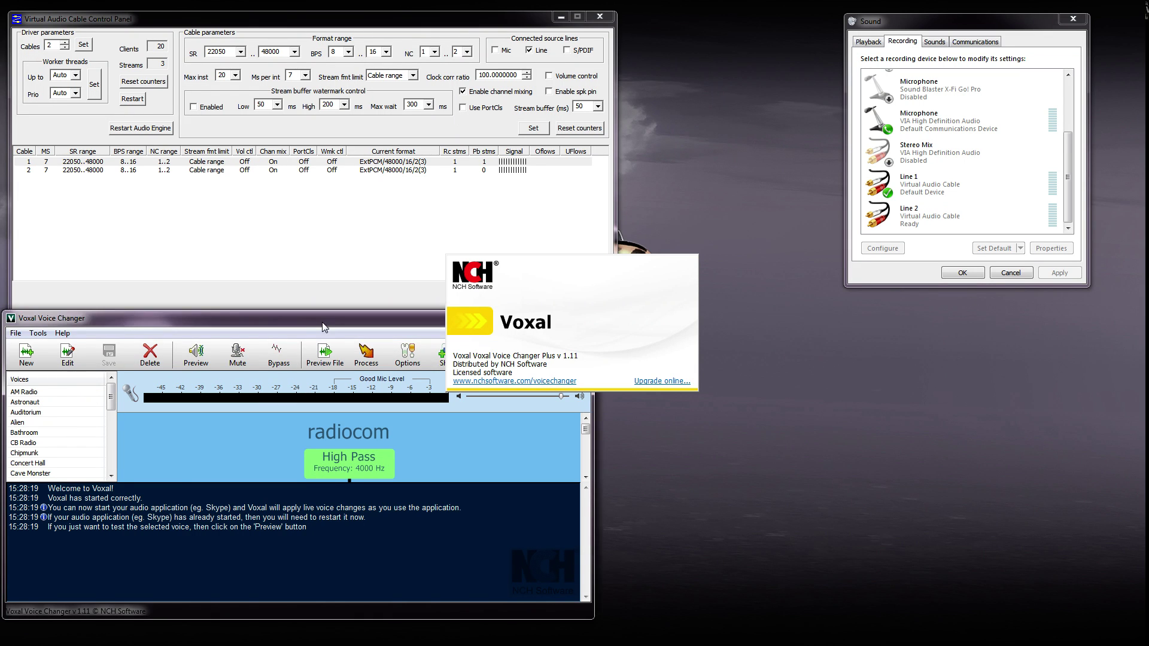
# Position the Voxal window below the VAC panel and select the AM Radio voice
pyautogui.moveTo(322, 328); pyautogui.dragTo(329, 338)
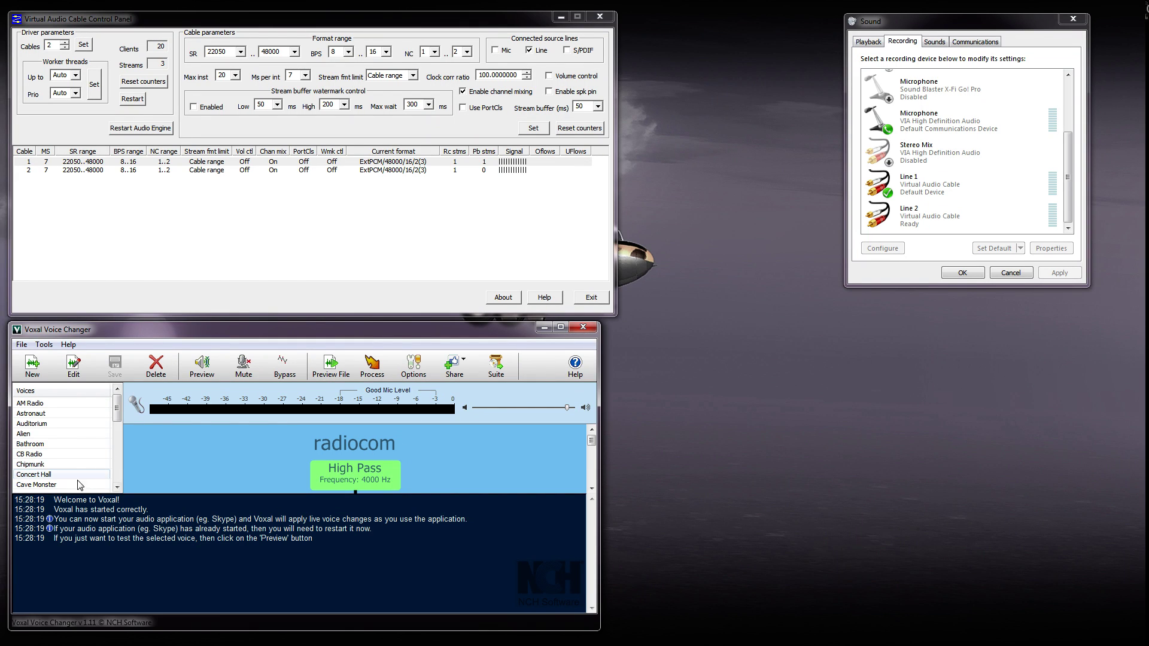
pyautogui.moveTo(118, 415); pyautogui.dragTo(150, 407)
pyautogui.moveTo(205, 331); pyautogui.dragTo(205, 329)
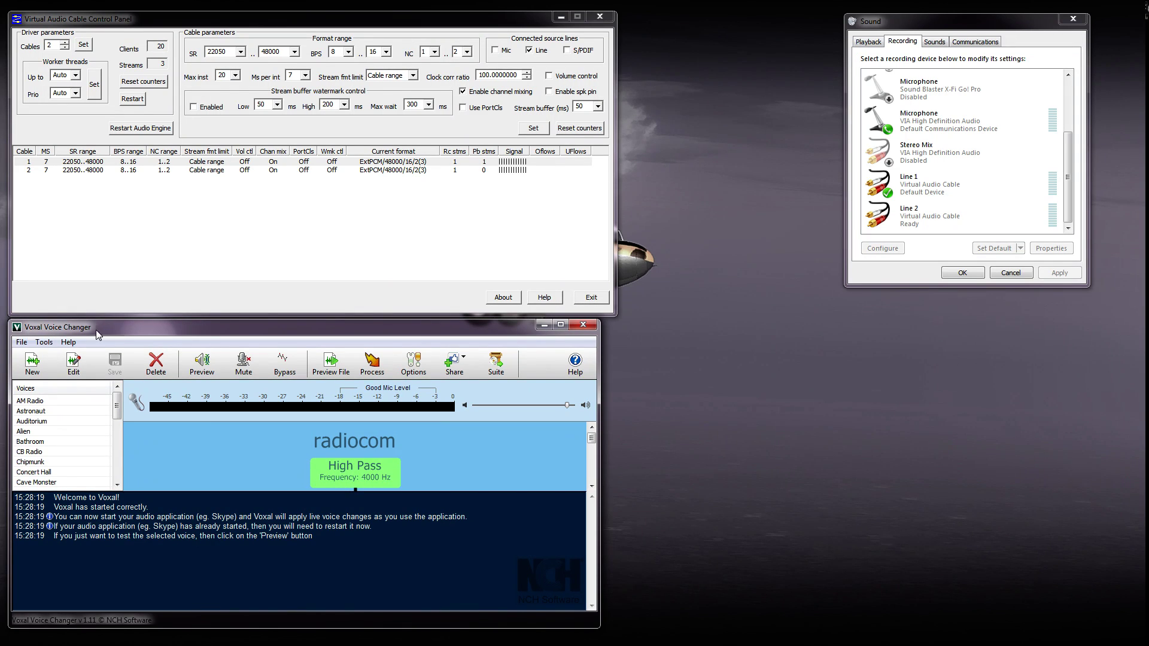
pyautogui.moveTo(118, 411)
pyautogui.mouseDown()
pyautogui.moveTo(124, 472)
pyautogui.moveTo(117, 394)
pyautogui.mouseUp()
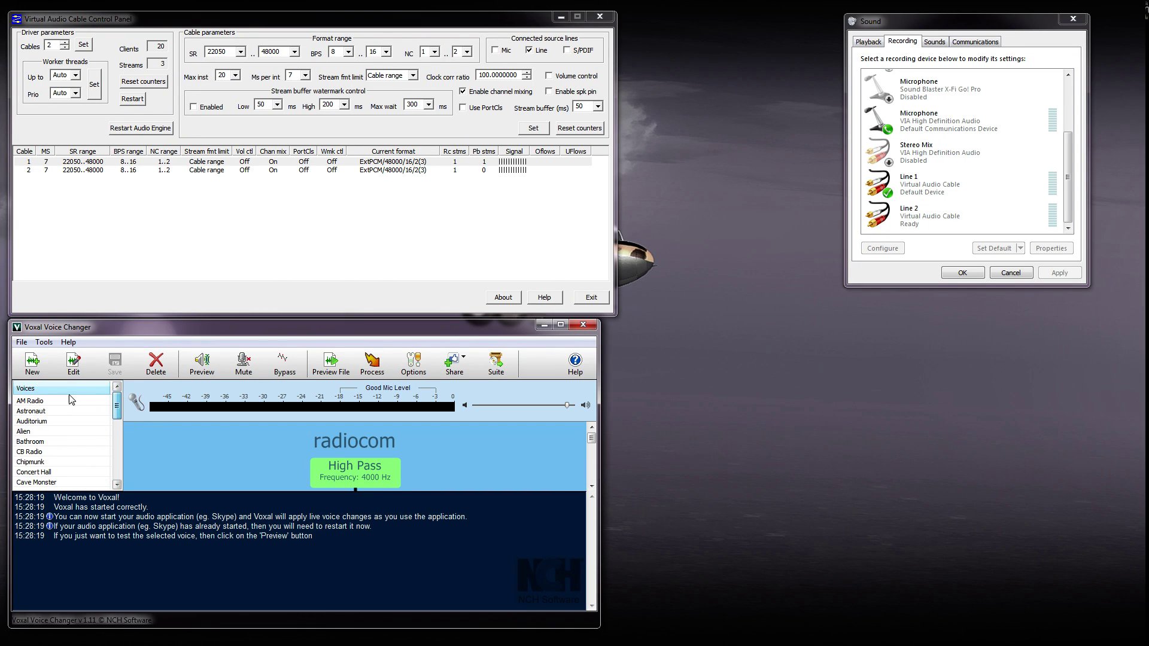
pyautogui.click(68, 402)
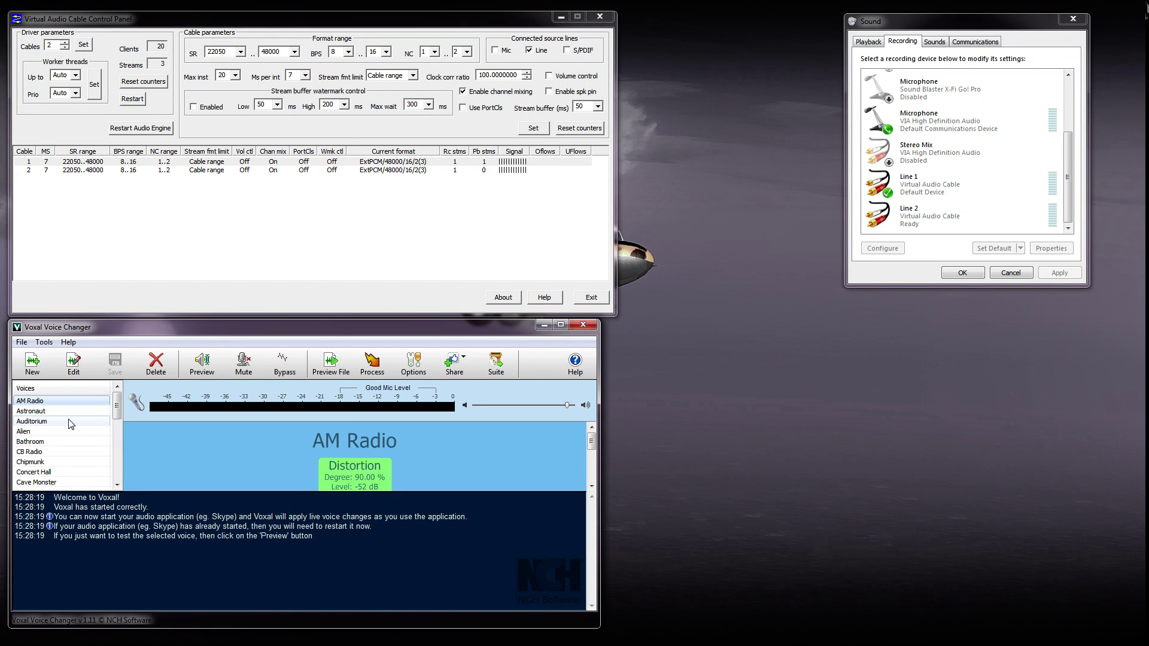
pyautogui.moveTo(118, 409)
pyautogui.mouseDown()
pyautogui.moveTo(119, 472)
pyautogui.moveTo(127, 400)
pyautogui.moveTo(128, 483)
pyautogui.mouseUp()
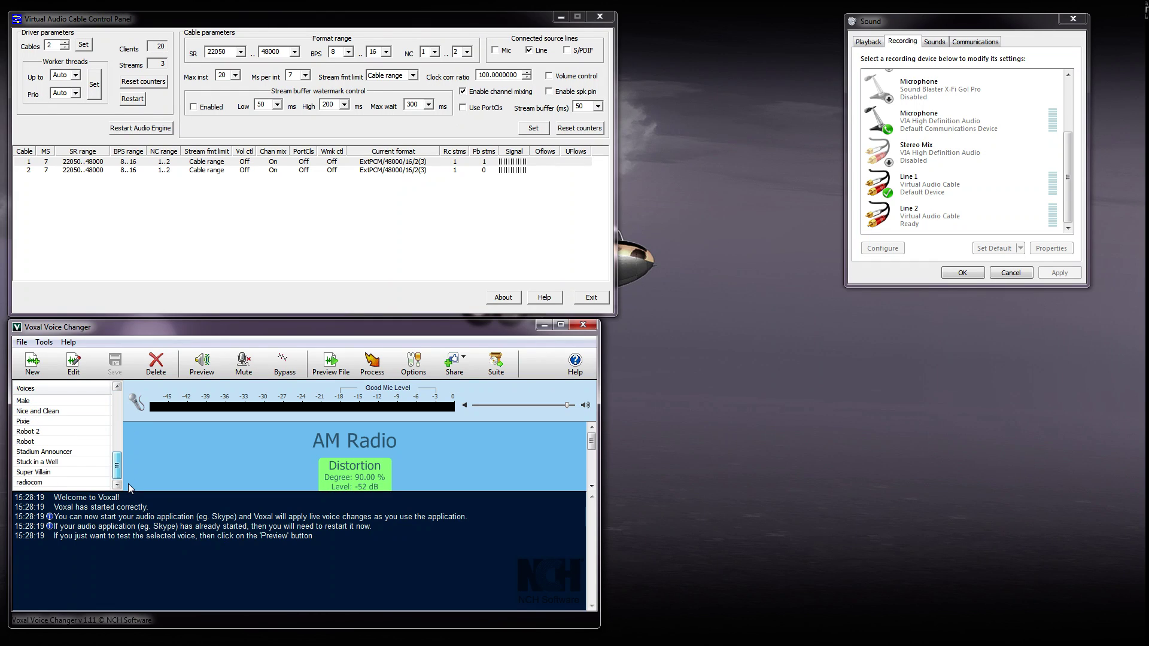
# Double-click radiocom to make it active and open its six-effect chain ending in Reverb
pyautogui.doubleClick(73, 482)
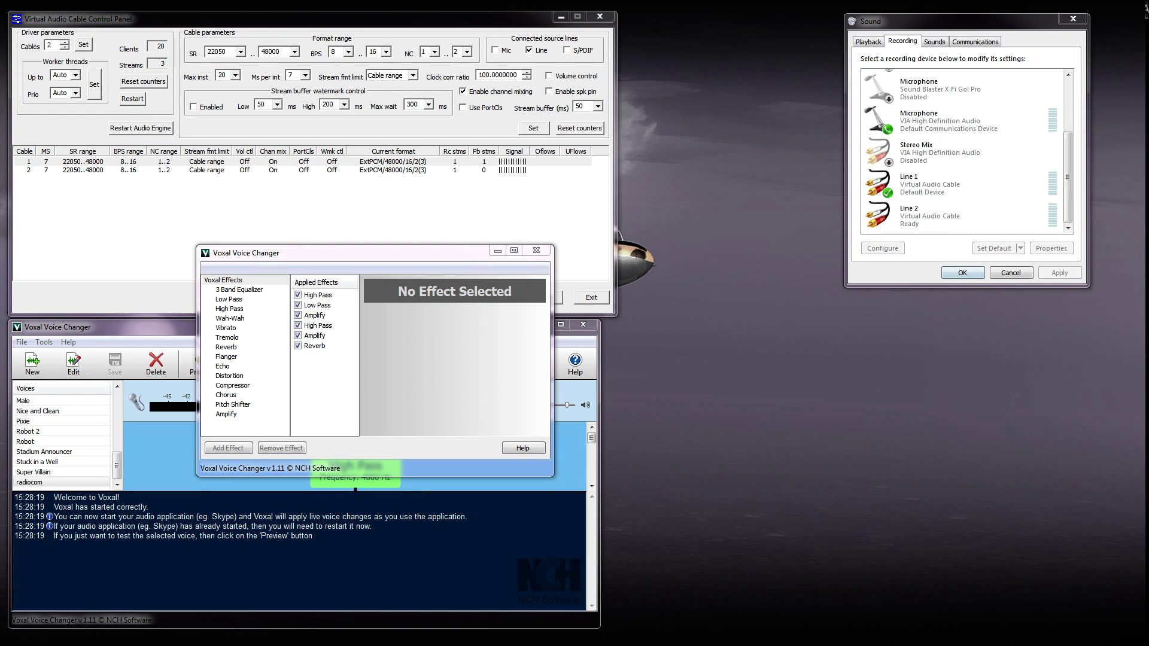
# Set VoxATC's output device to Line 2 (Virtual Audio Cable) and select Line 2 under Recording
pyautogui.moveTo(156, 232); pyautogui.dragTo(988, 313)
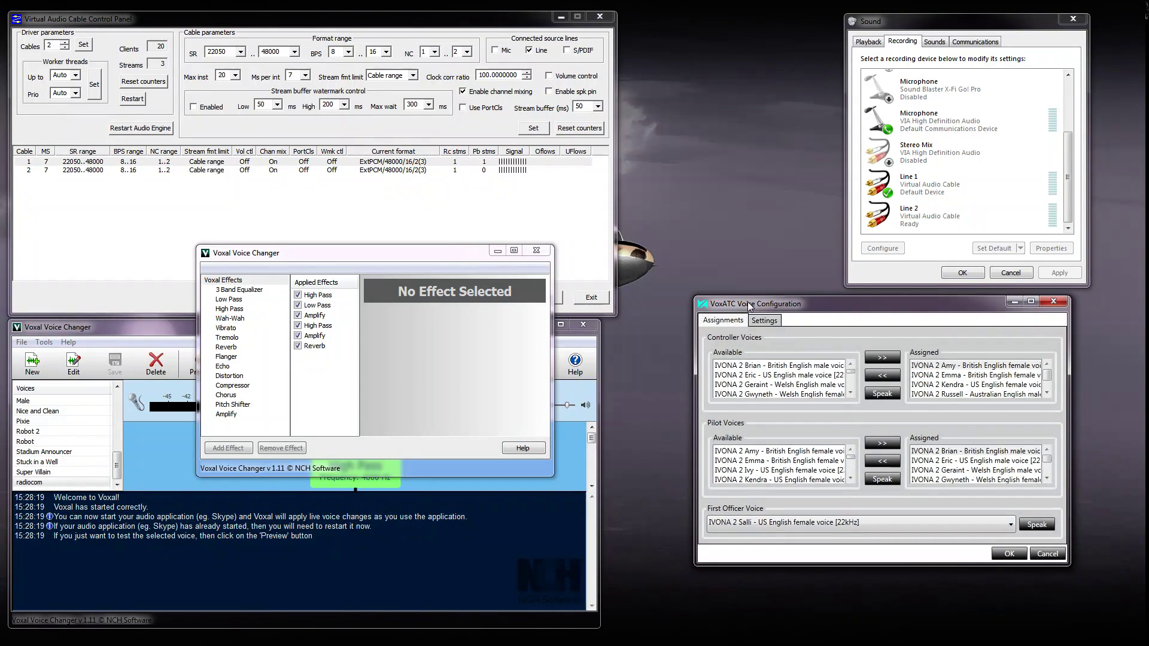
pyautogui.moveTo(876, 307); pyautogui.dragTo(876, 302)
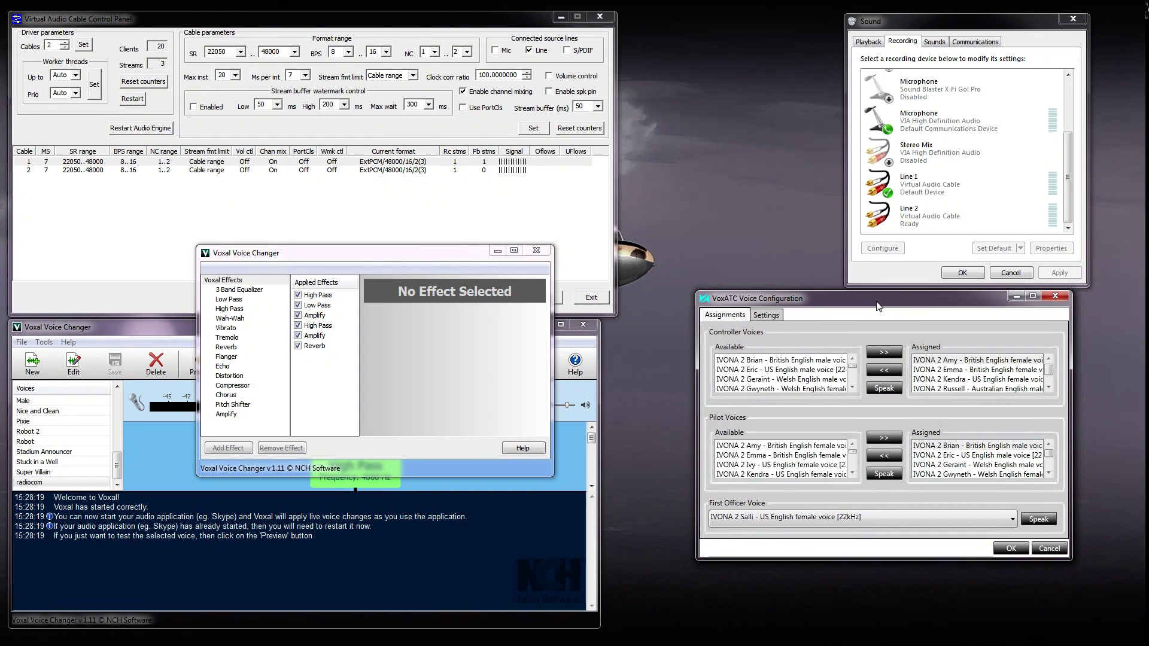
pyautogui.click(773, 316)
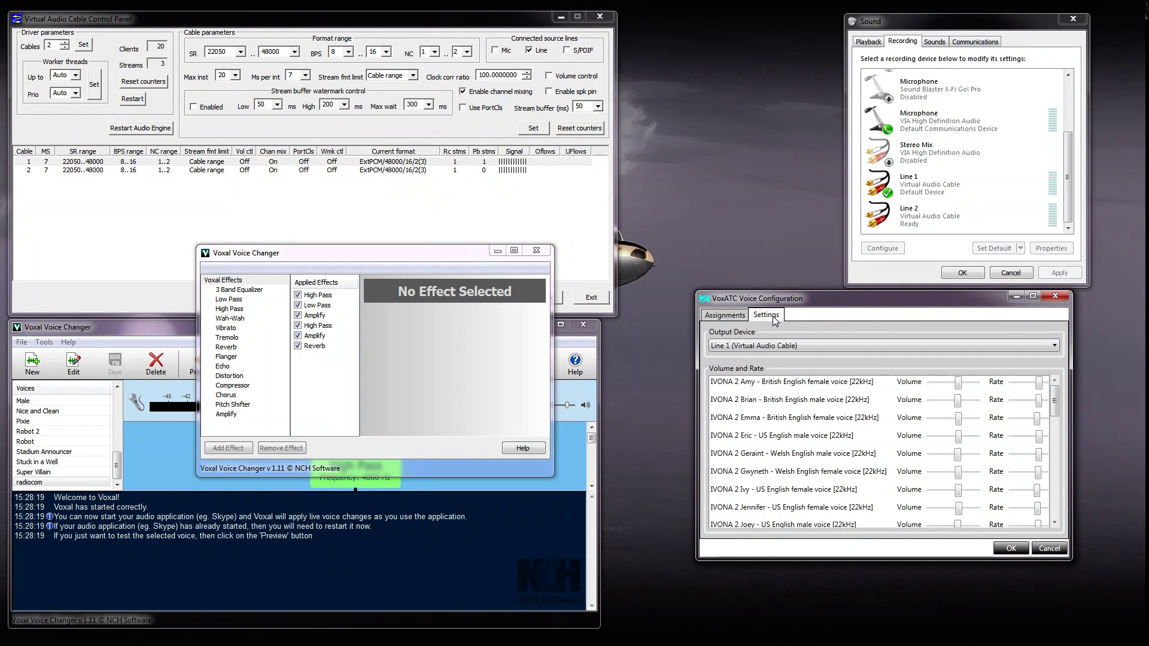
pyautogui.click(806, 346)
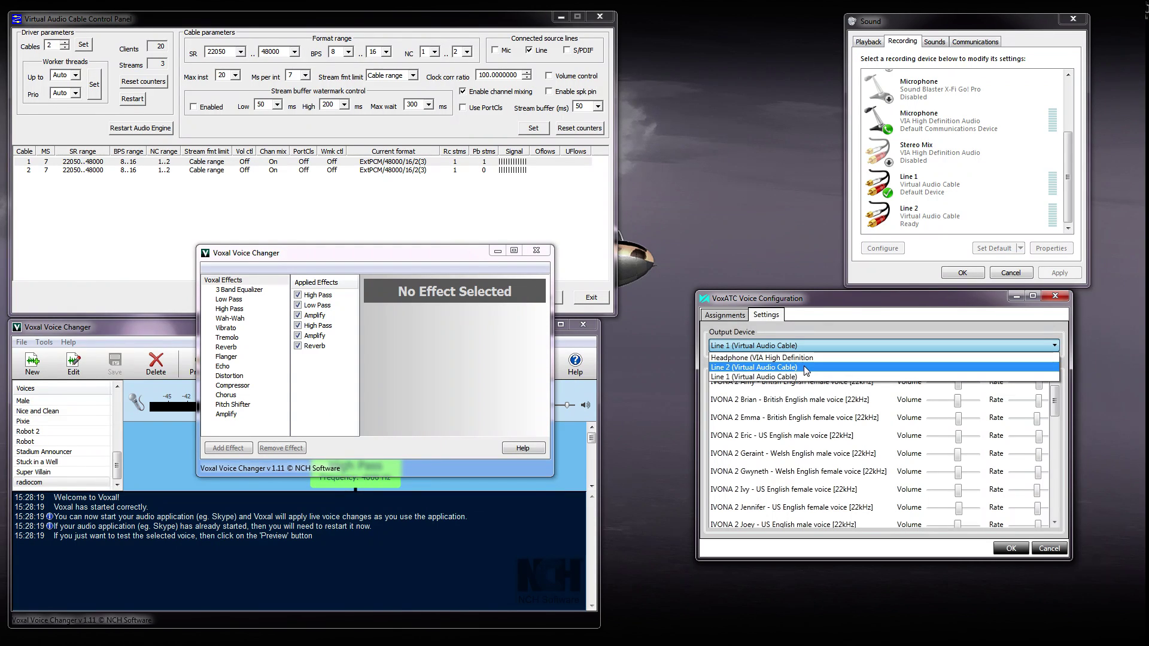
pyautogui.click(805, 368)
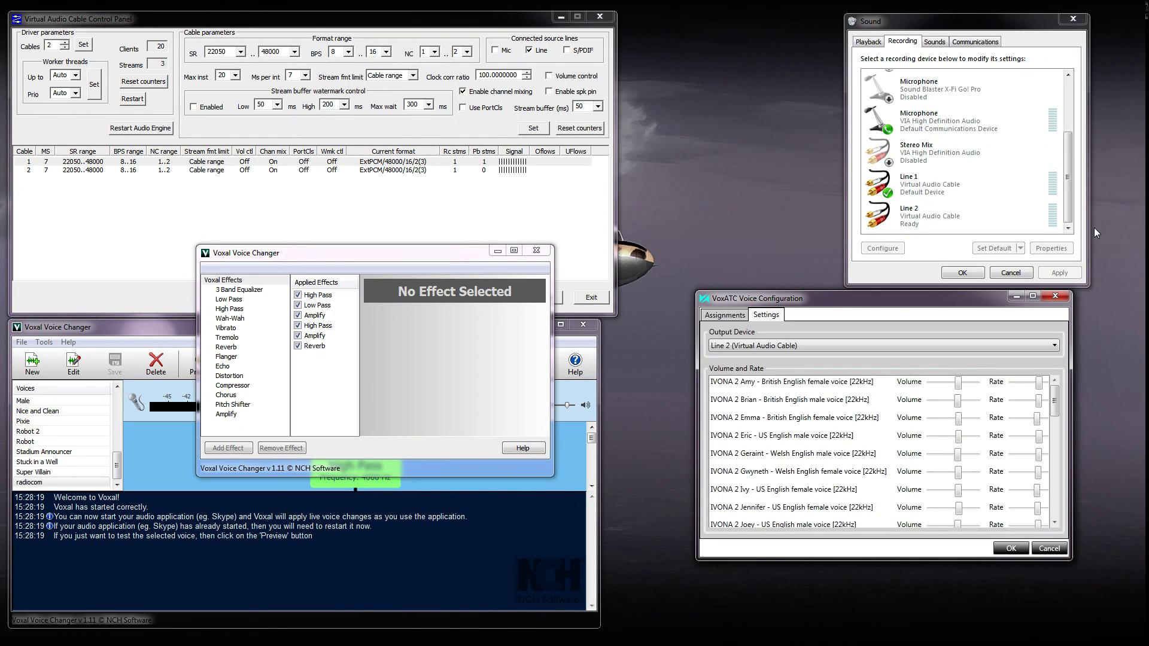
pyautogui.click(880, 43)
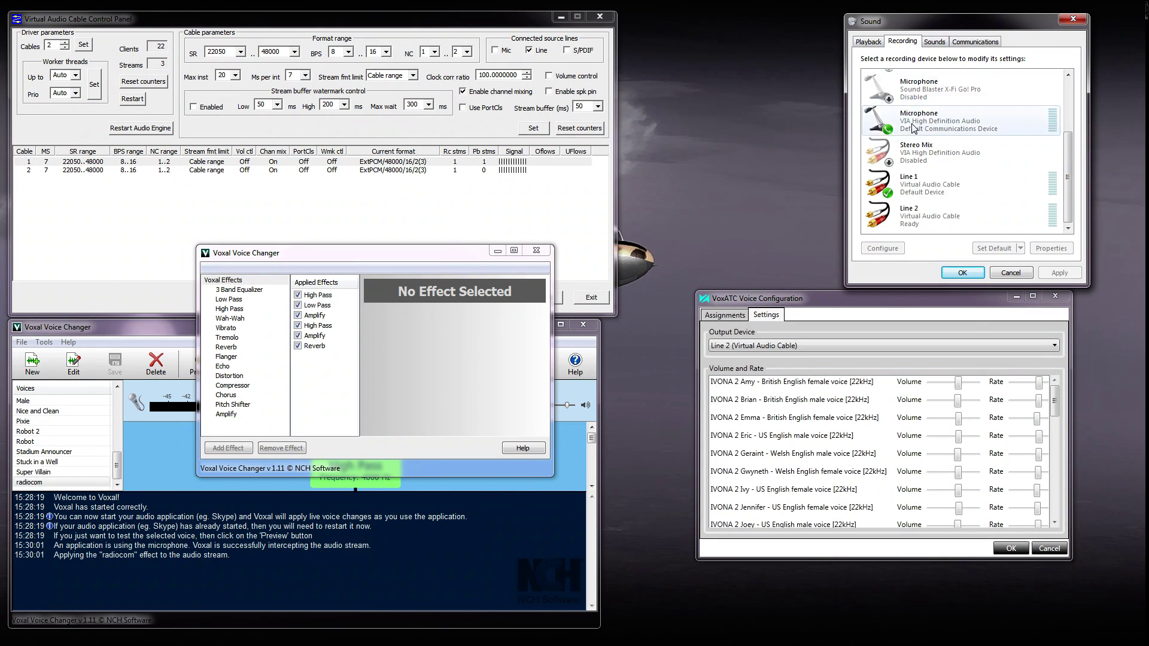
pyautogui.click(930, 219)
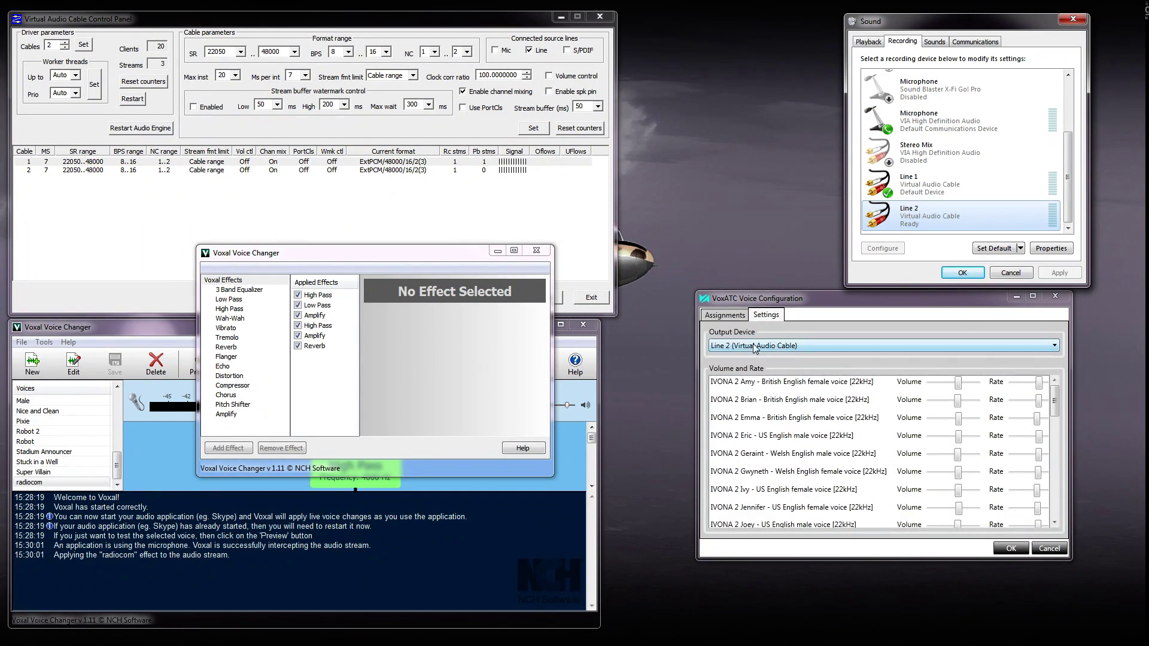
# Turn on 'Listen to this device' for Line 2, playing back through Line 1, and confirm
pyautogui.rightClick(921, 219)
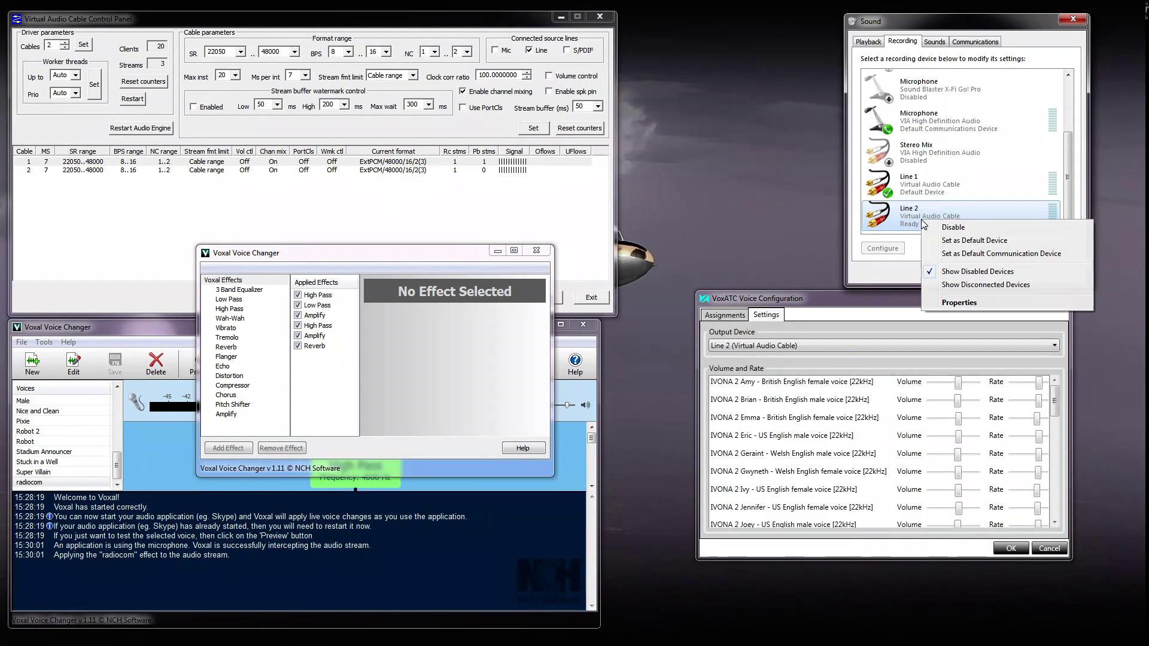
pyautogui.click(959, 303)
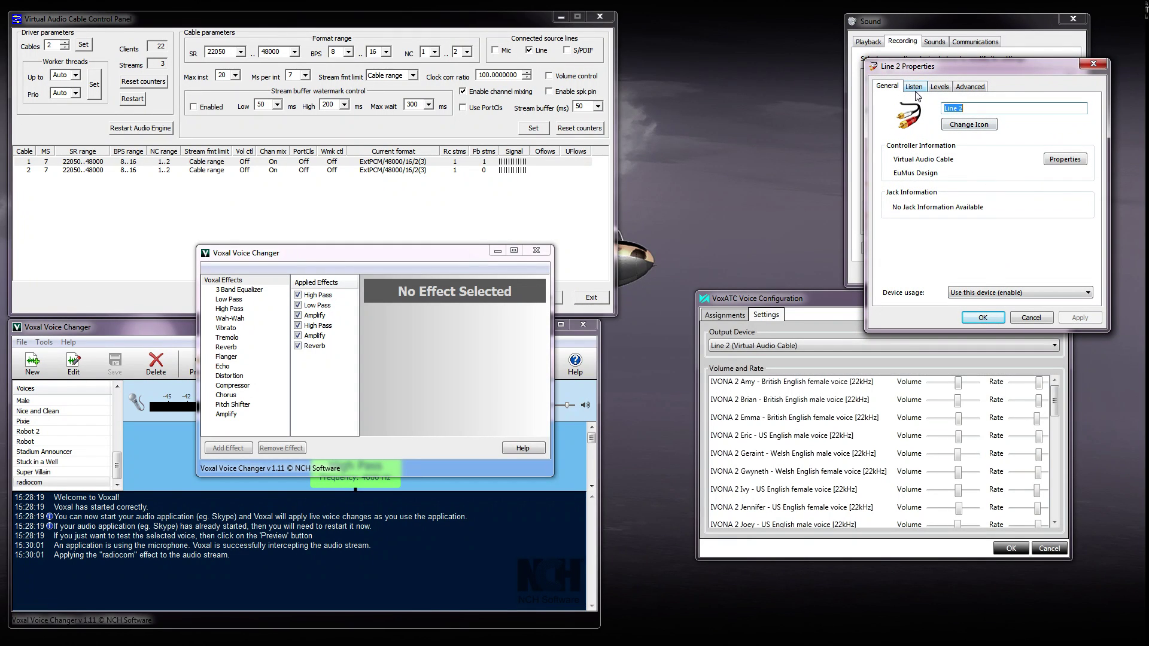
pyautogui.click(914, 88)
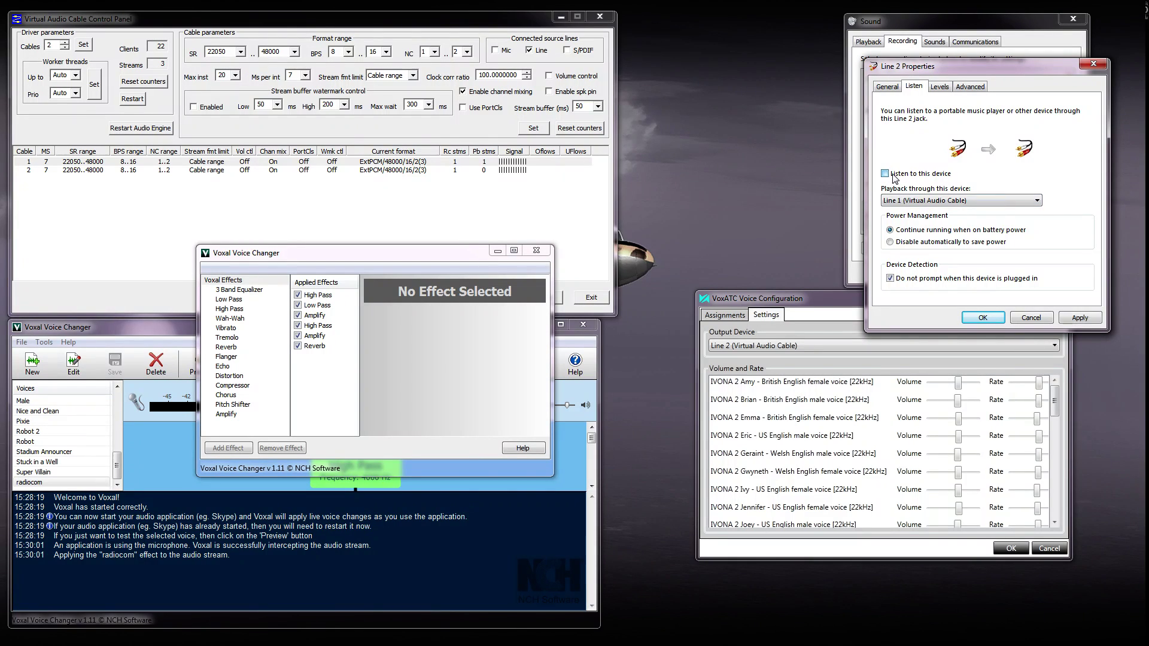
pyautogui.click(931, 201)
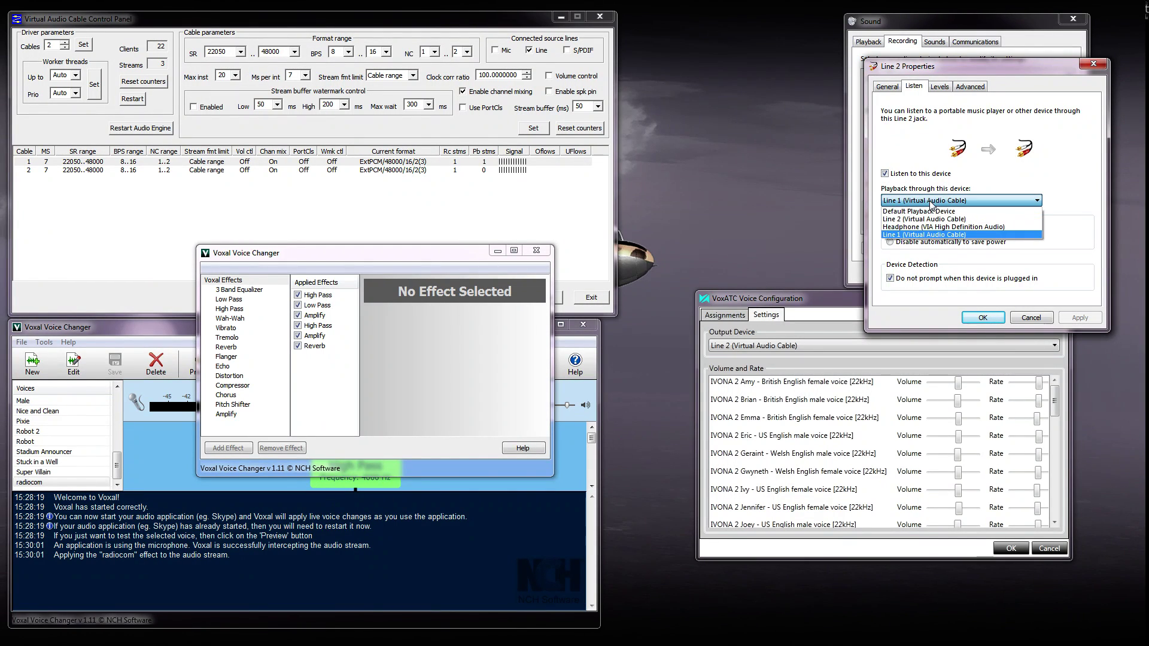
pyautogui.click(931, 234)
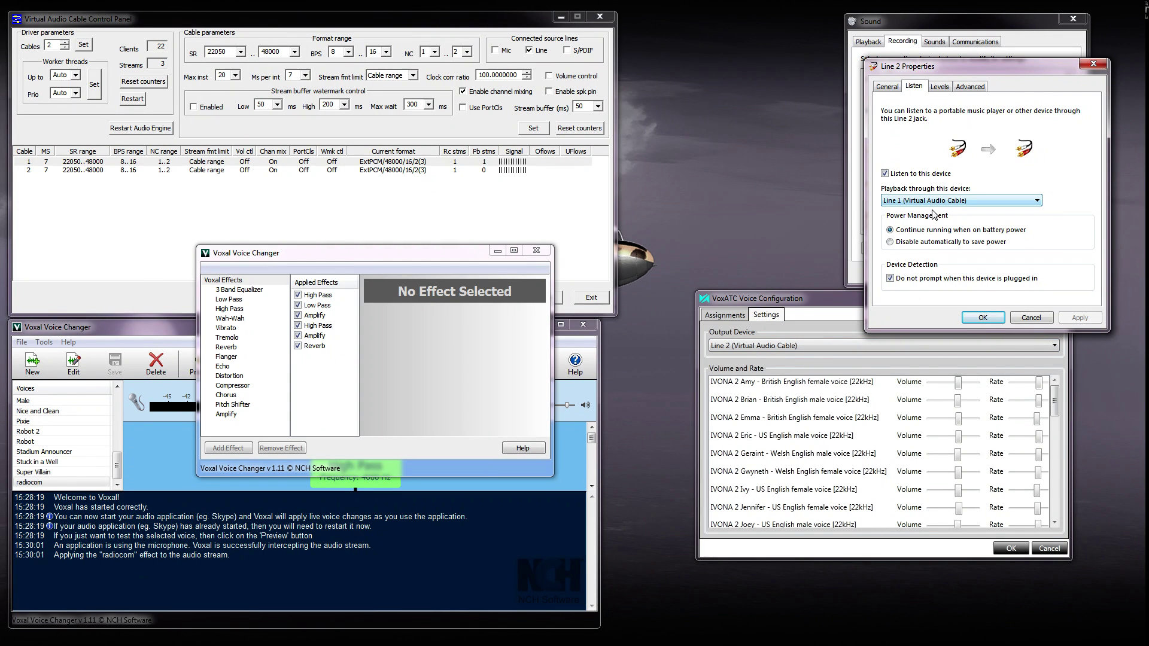
pyautogui.click(979, 319)
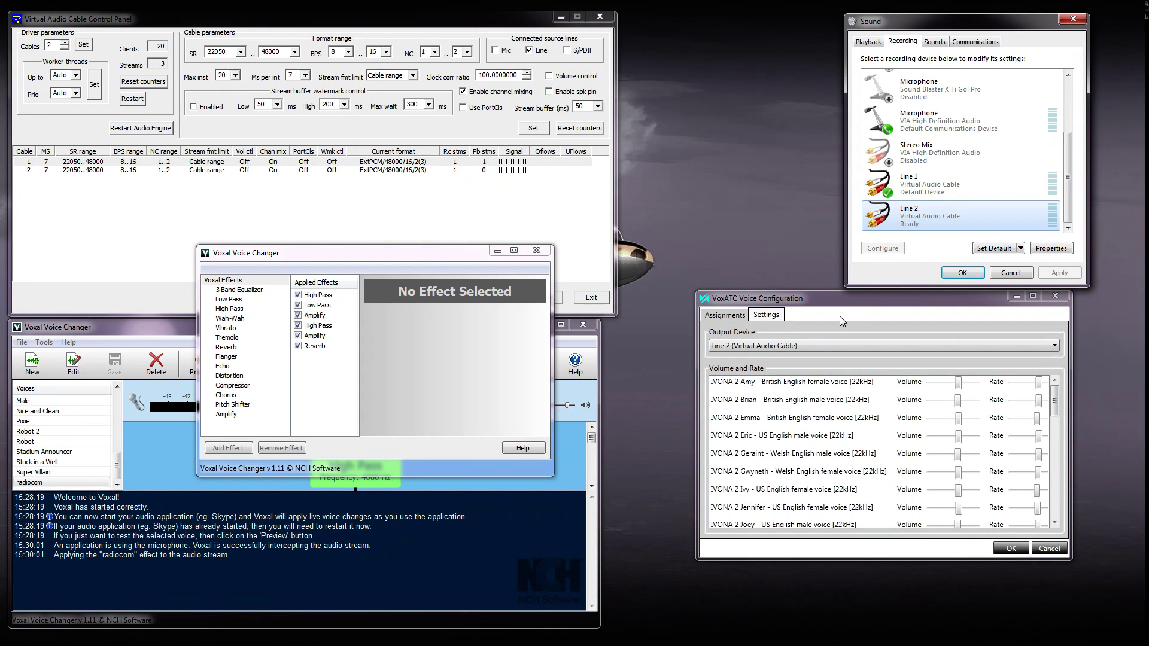
# Widen the VoxATC voice list and play Amy's voice as a test
pyautogui.moveTo(695, 379); pyautogui.dragTo(626, 380)
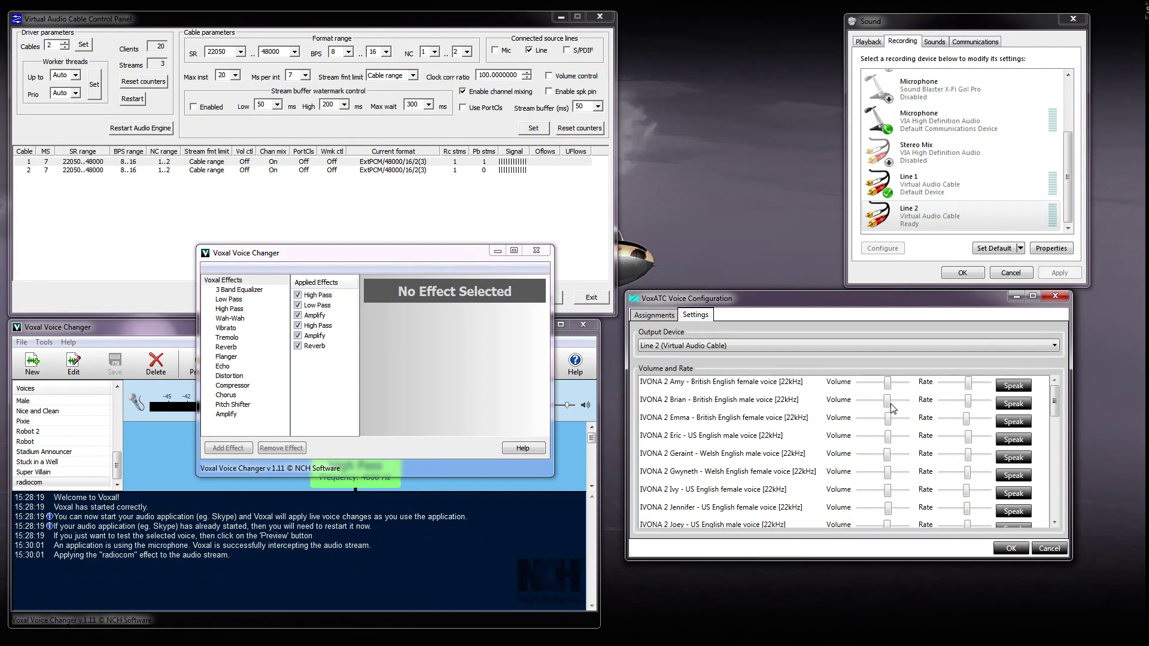
pyautogui.click(1004, 390)
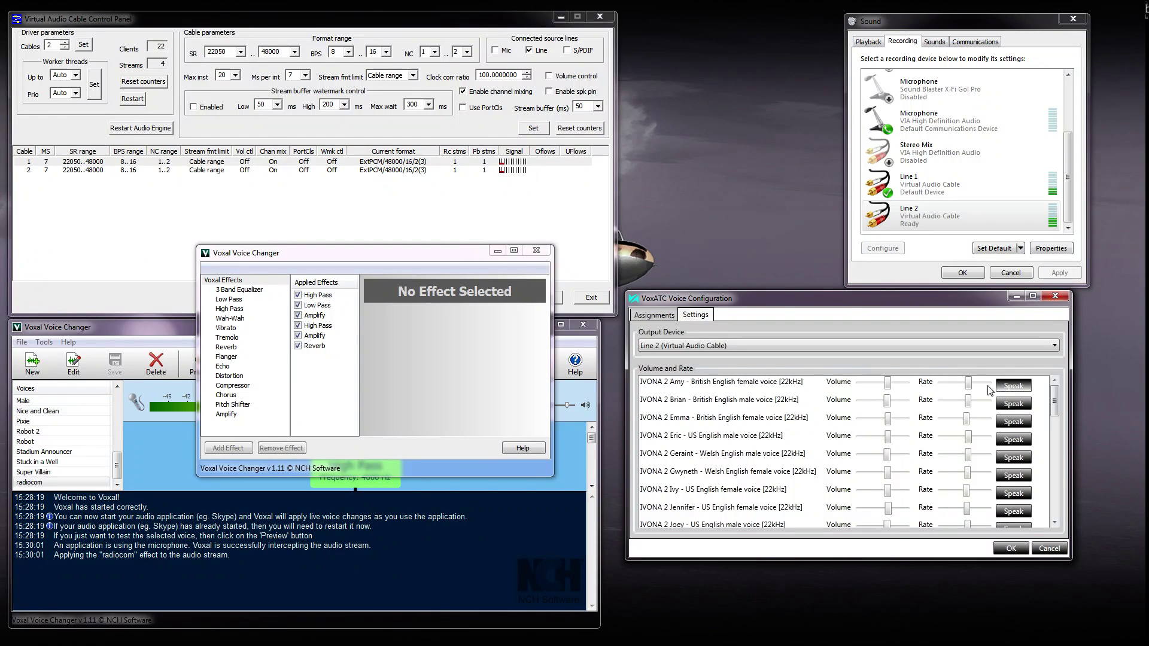
pyautogui.moveTo(461, 260)
pyautogui.mouseDown()
pyautogui.moveTo(738, 145)
pyautogui.moveTo(500, 83)
pyautogui.mouseUp()
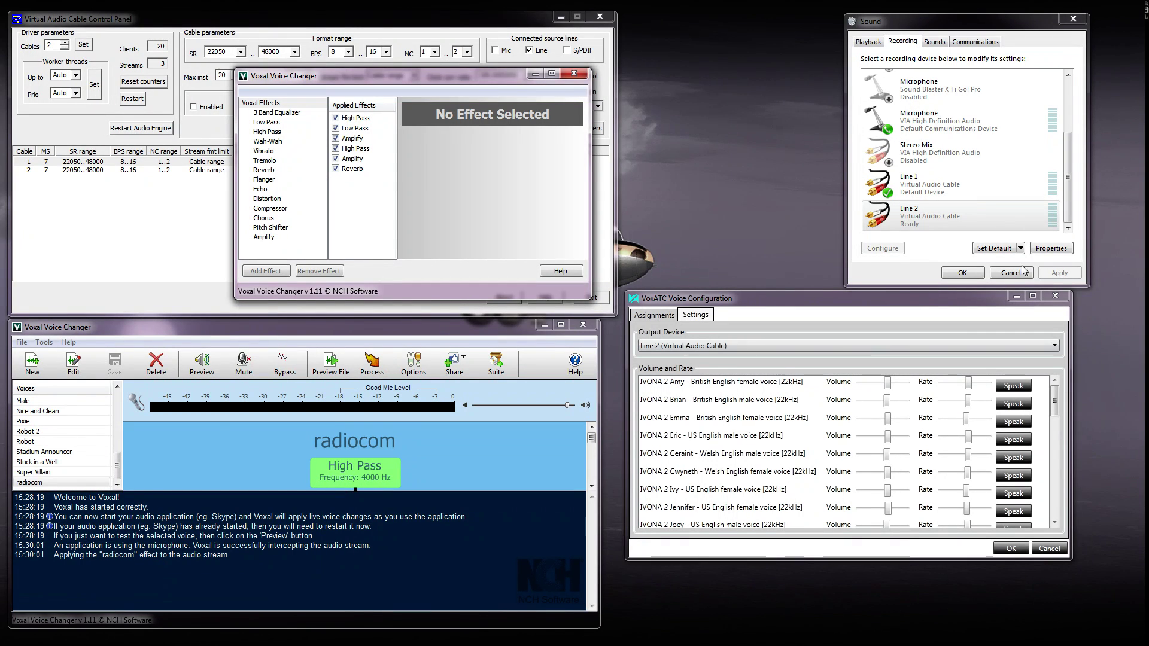
pyautogui.click(1014, 387)
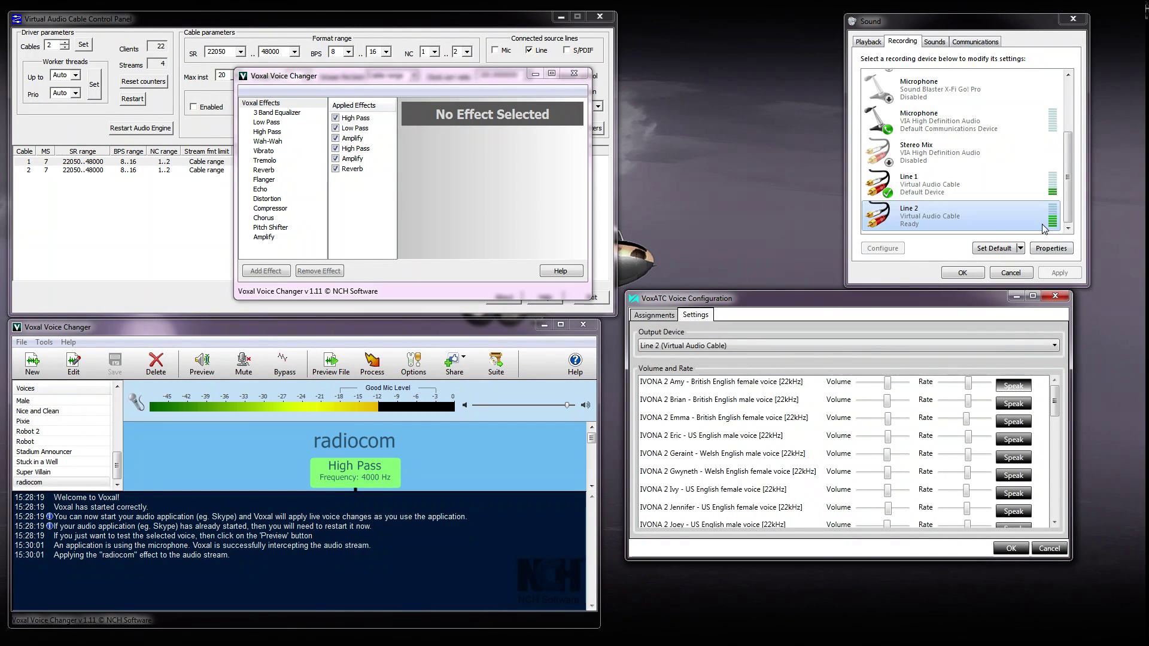
# Check playback and recording level meters during another test, then close the Voxal effects window
pyautogui.click(873, 43)
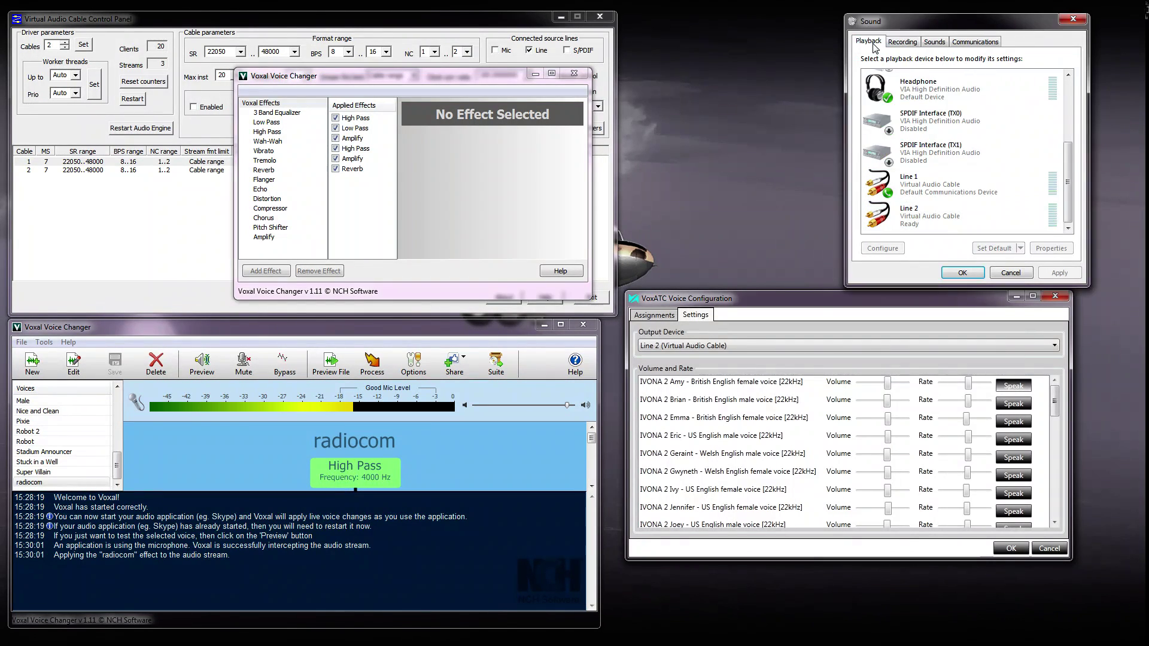
pyautogui.click(902, 42)
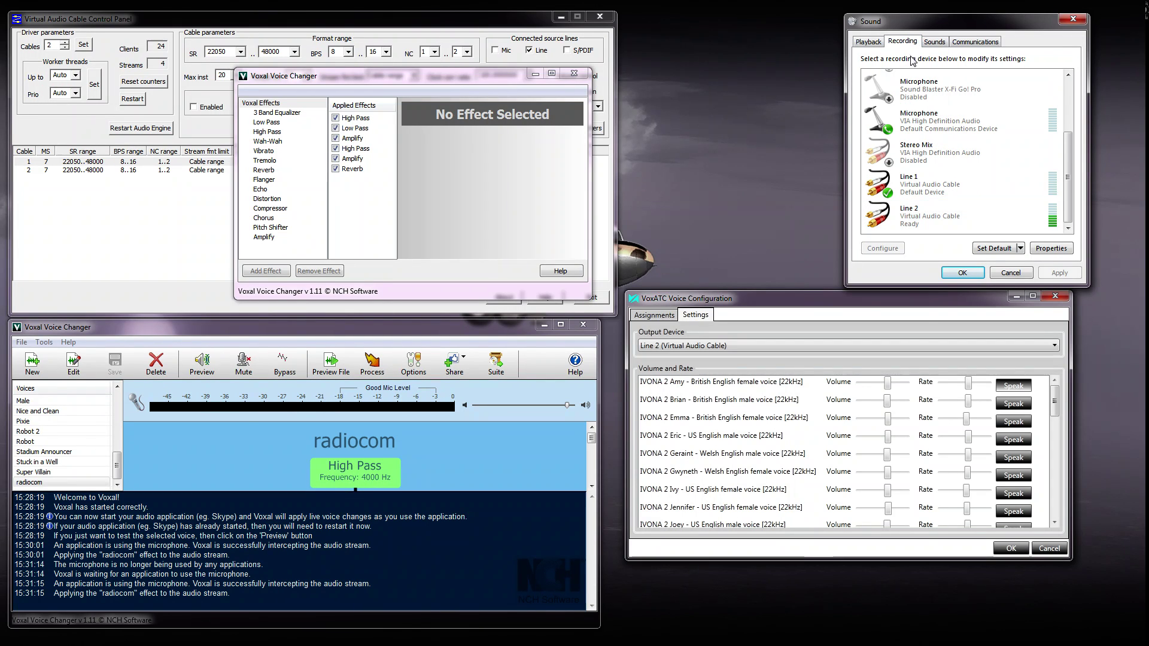
pyautogui.click(860, 359)
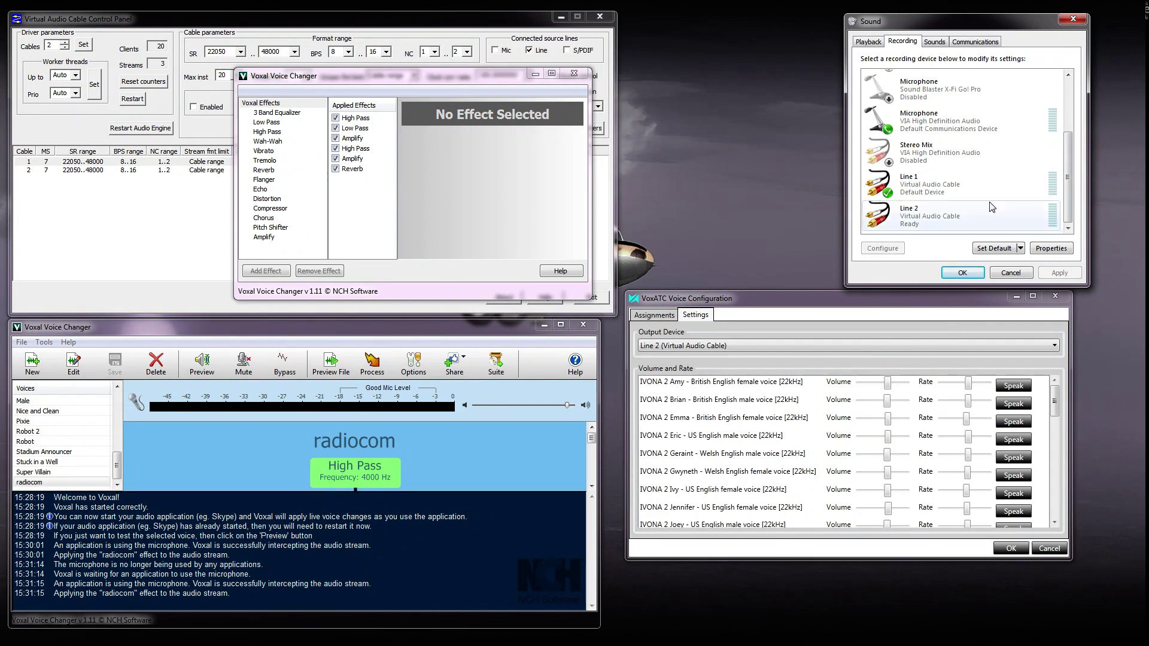
pyautogui.click(869, 42)
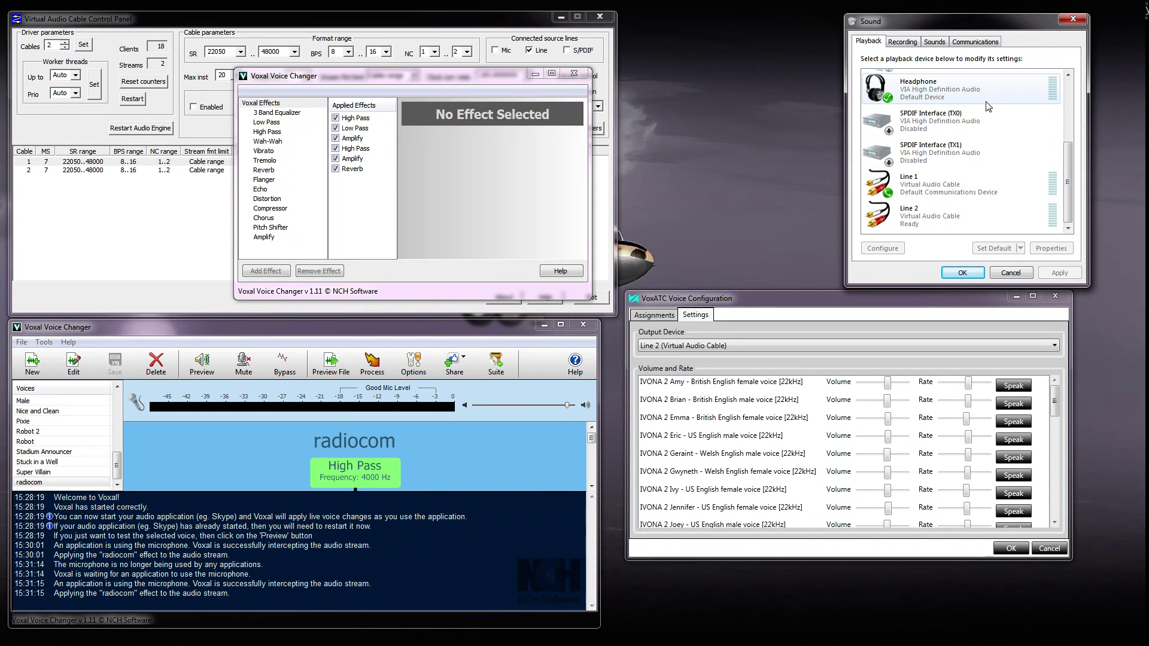
pyautogui.click(1025, 388)
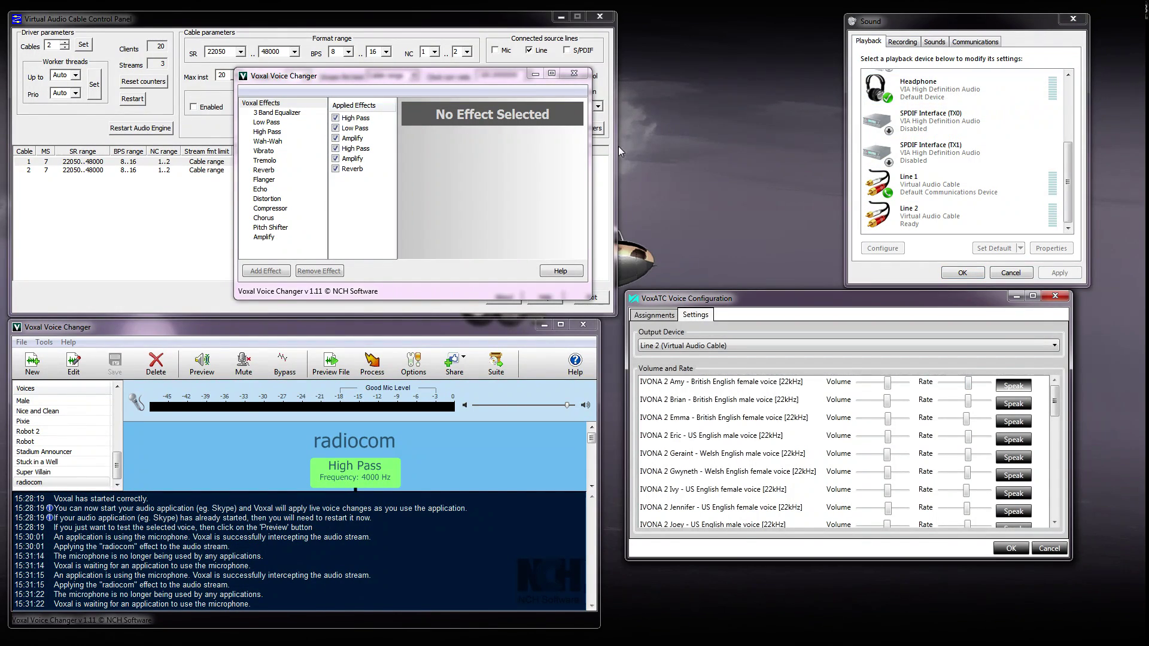
pyautogui.click(574, 73)
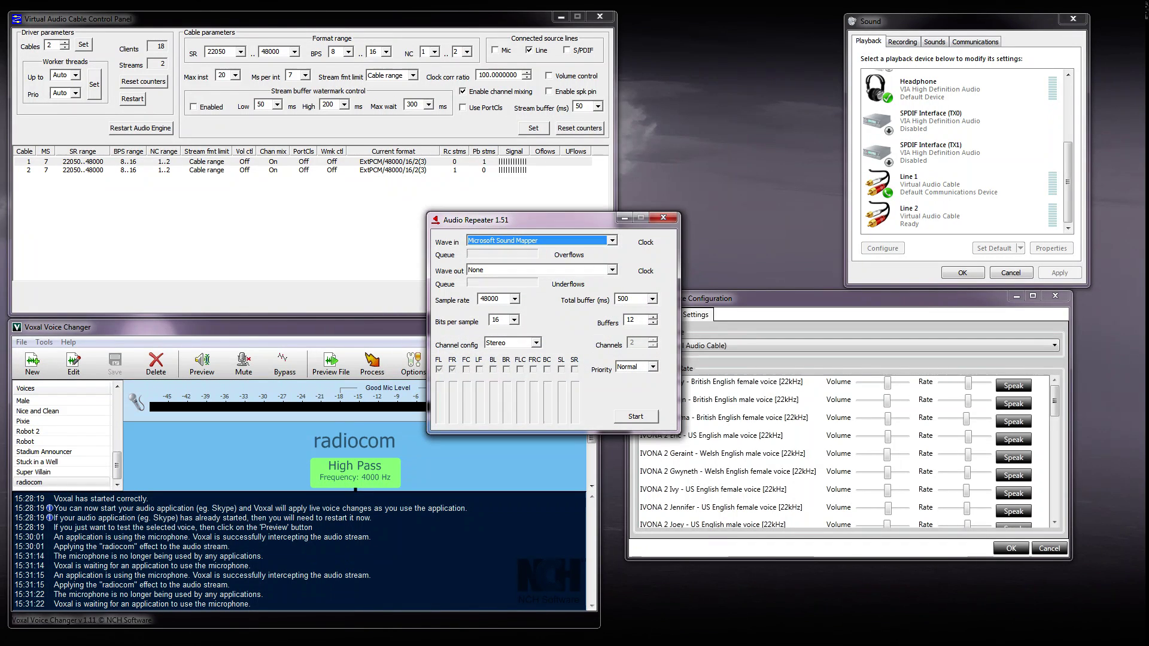
# Set Audio Repeater's Wave in to Line 1 (Virtual Audio Cable) and play a test voice
pyautogui.moveTo(573, 221); pyautogui.dragTo(768, 22)
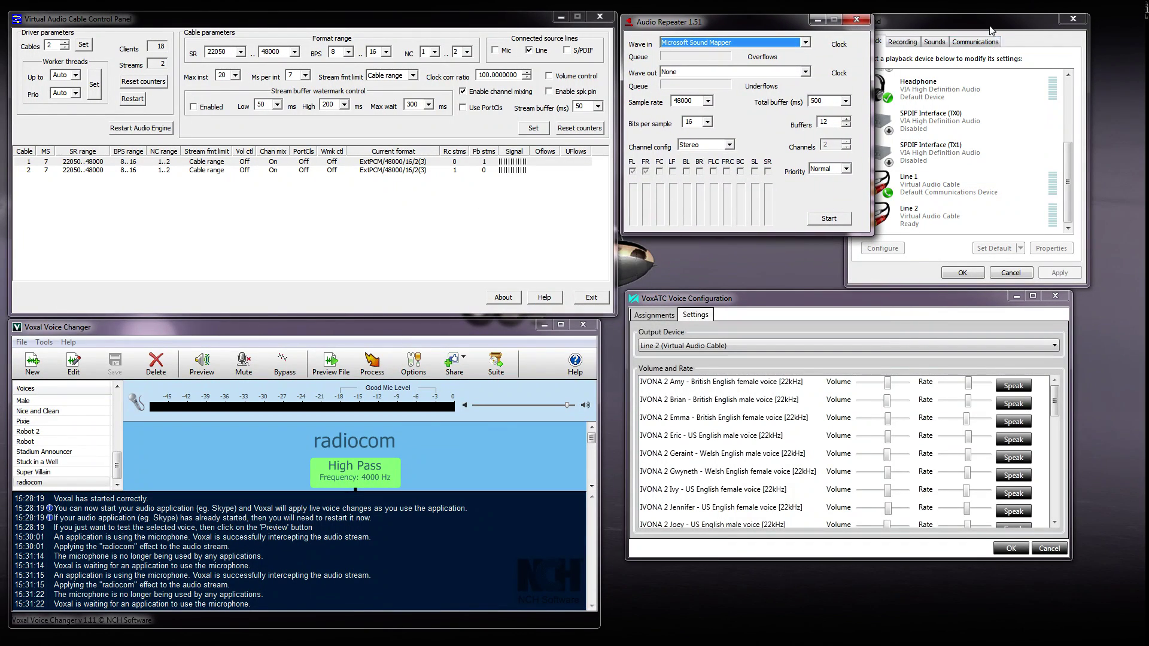
pyautogui.moveTo(991, 30); pyautogui.dragTo(1039, 33)
pyautogui.moveTo(755, 25); pyautogui.dragTo(759, 20)
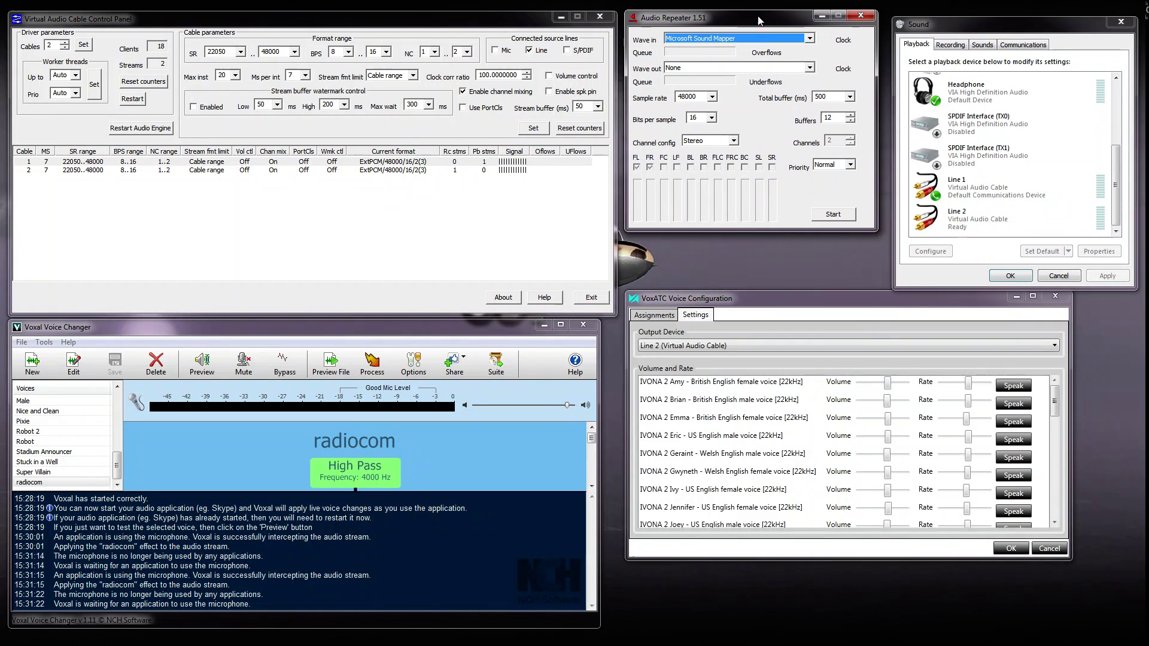
pyautogui.click(808, 41)
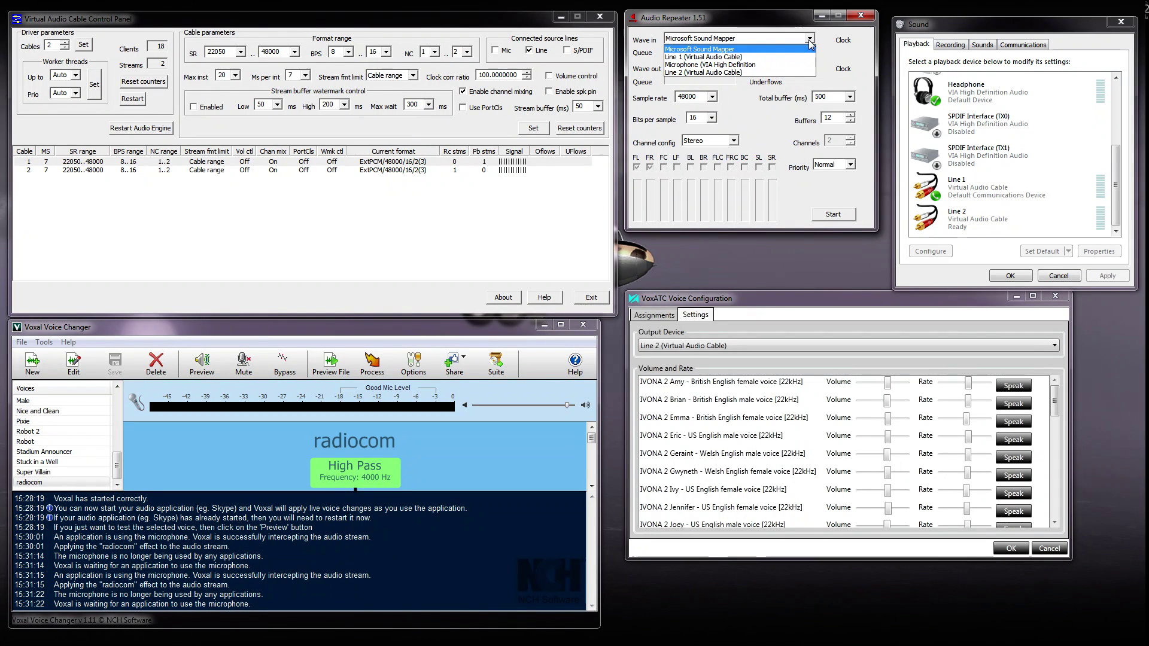
pyautogui.click(758, 60)
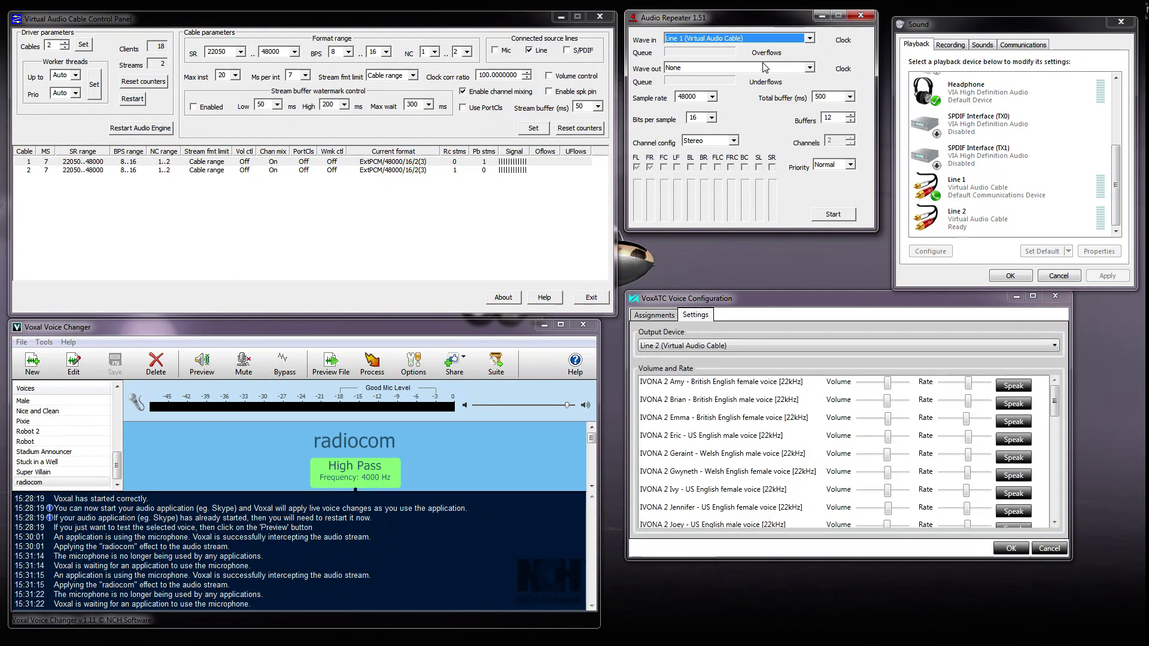
pyautogui.click(1018, 386)
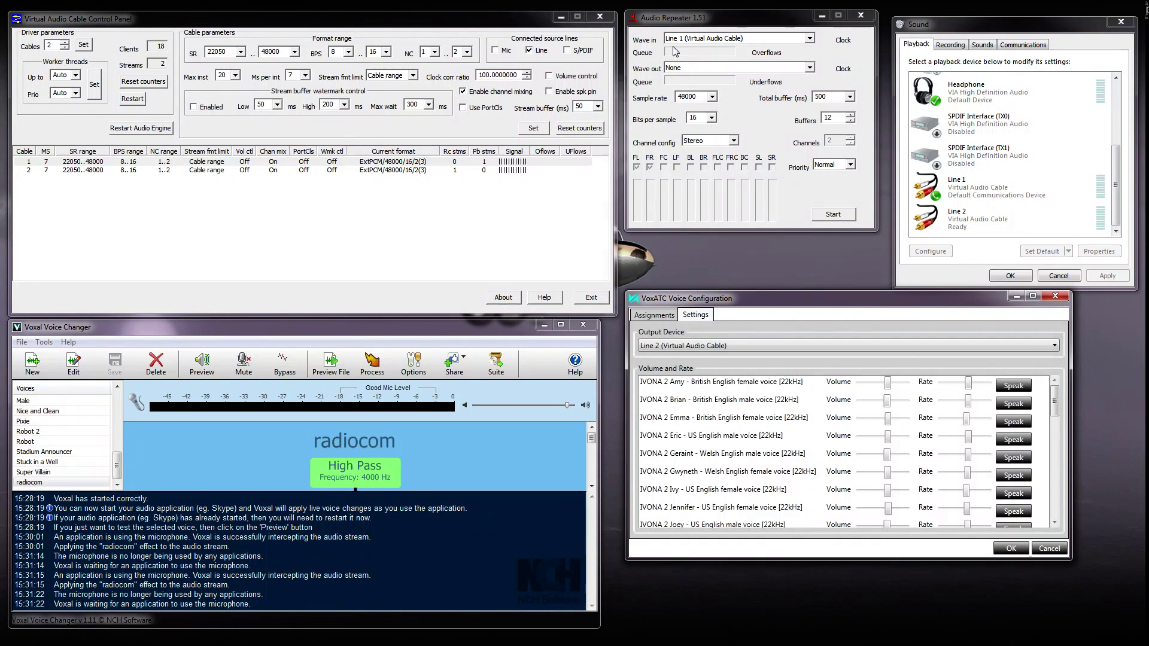
# Set Wave out to Headphone and Priority to High
pyautogui.click(809, 67)
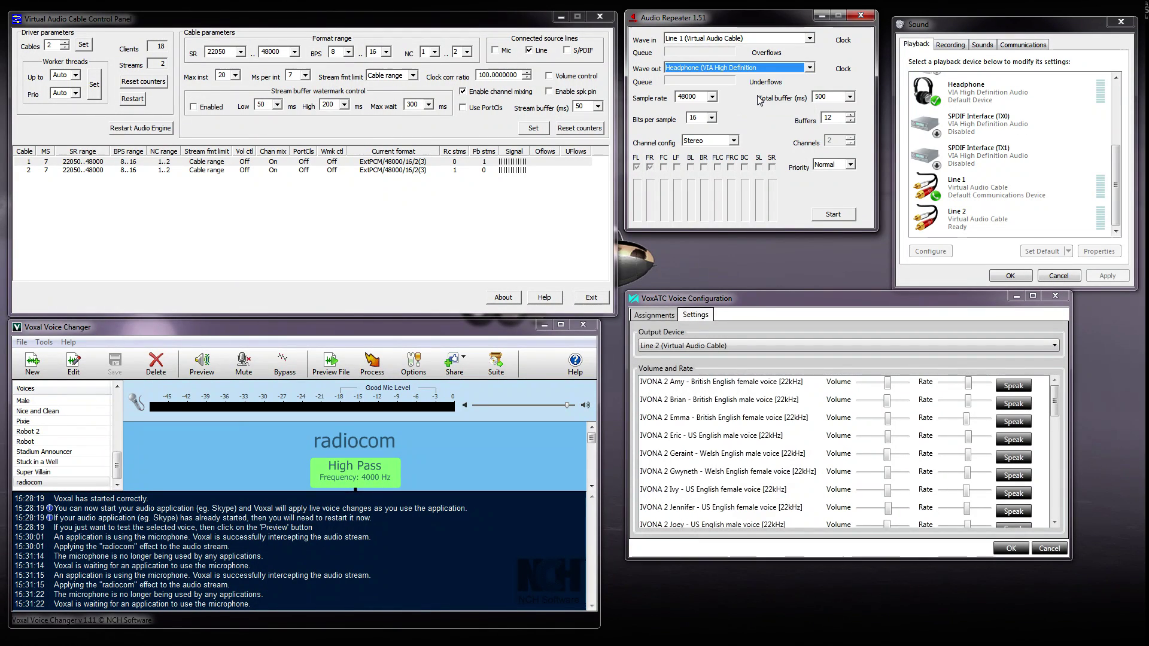
pyautogui.click(759, 96)
pyautogui.click(851, 166)
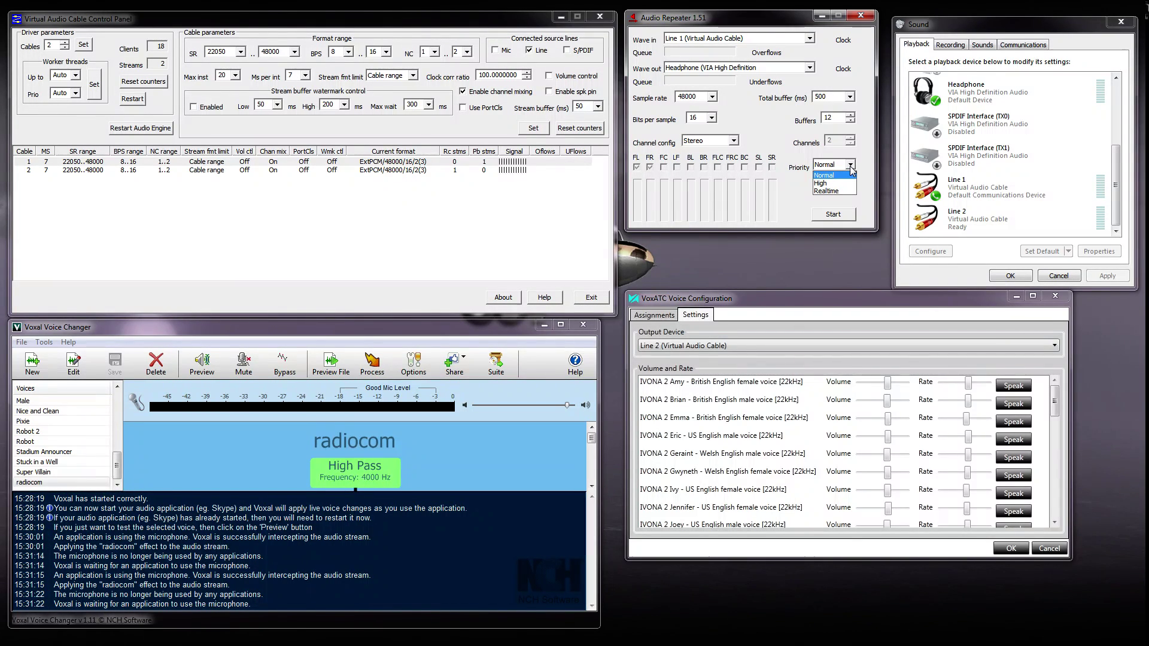
pyautogui.click(844, 186)
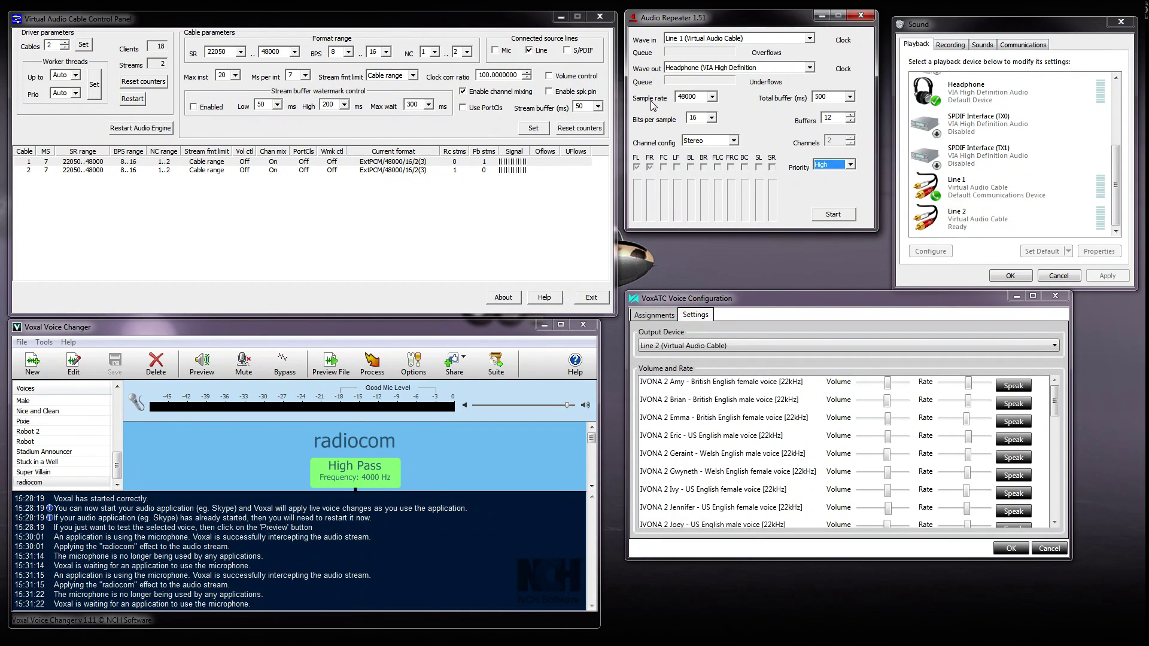
# Confirm the headphones' 16-bit 48000 Hz default format, then start relaying Line 1 to them
pyautogui.click(986, 95)
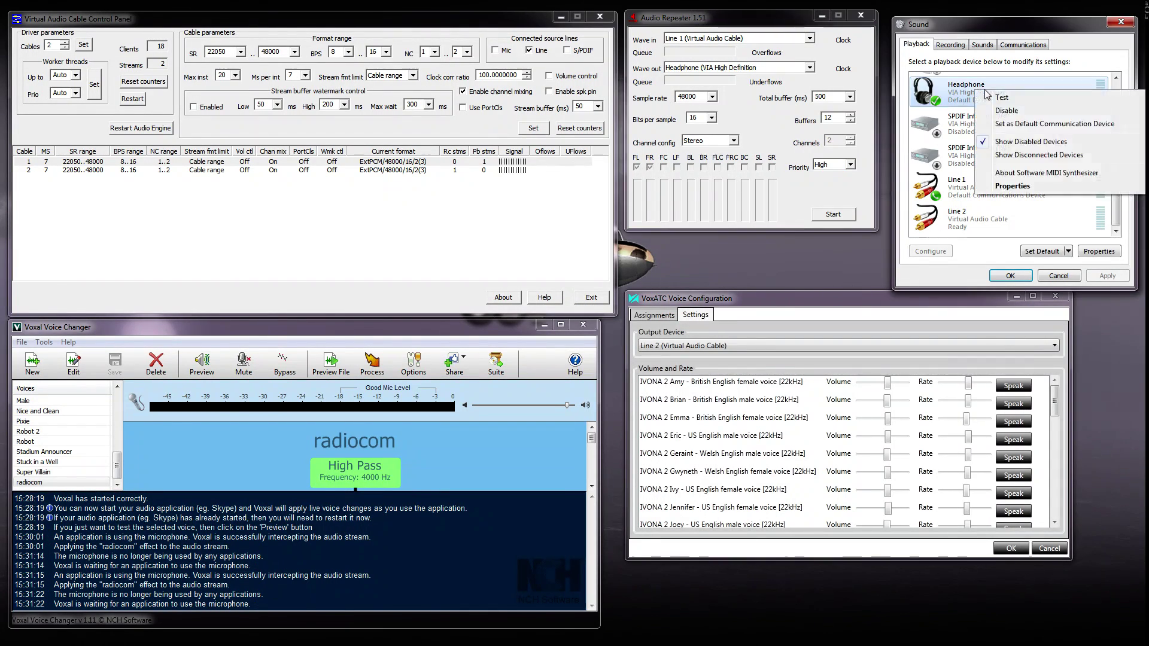
pyautogui.rightClick(986, 95)
pyautogui.click(1025, 188)
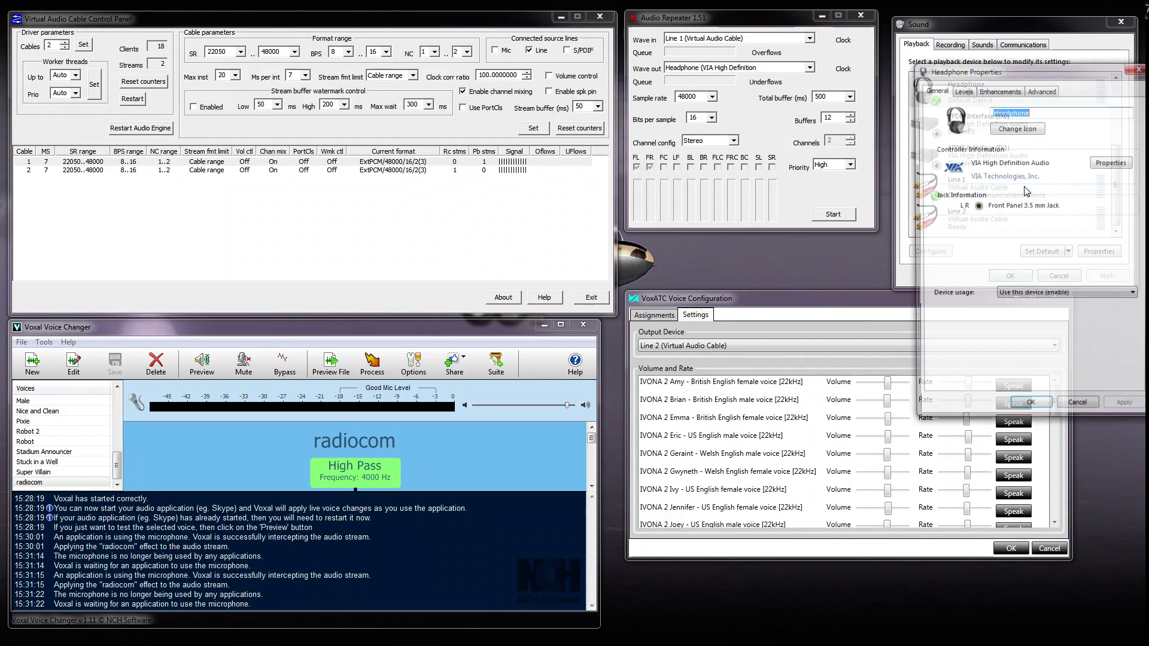
pyautogui.click(1044, 90)
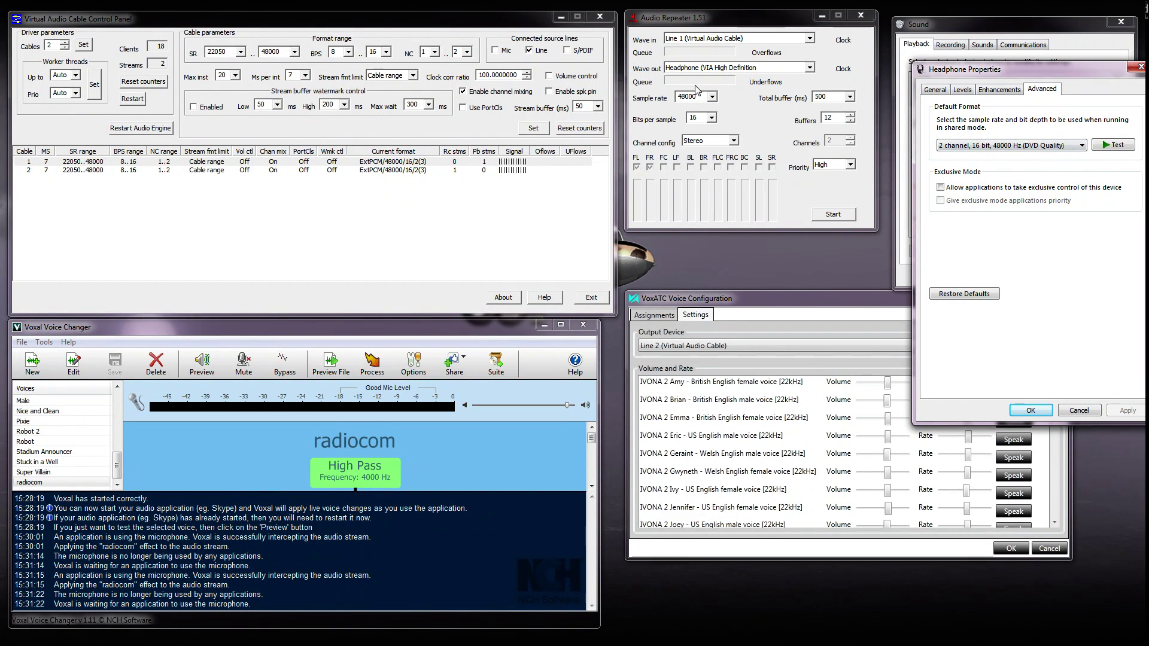
pyautogui.click(1025, 408)
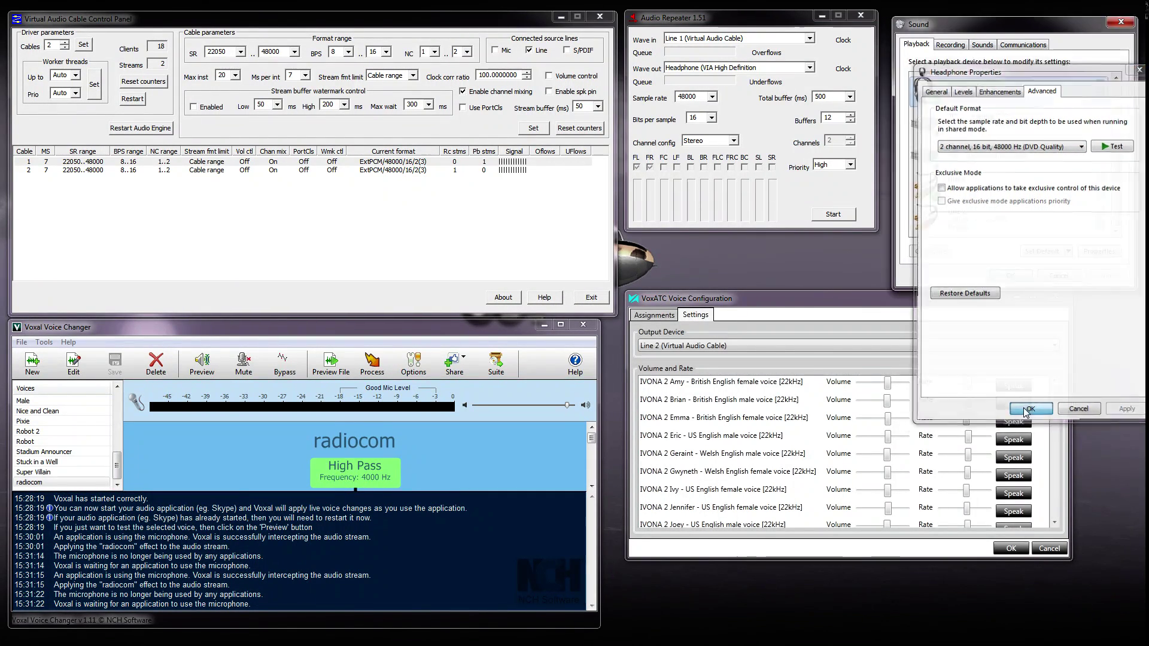
pyautogui.click(846, 194)
pyautogui.click(838, 218)
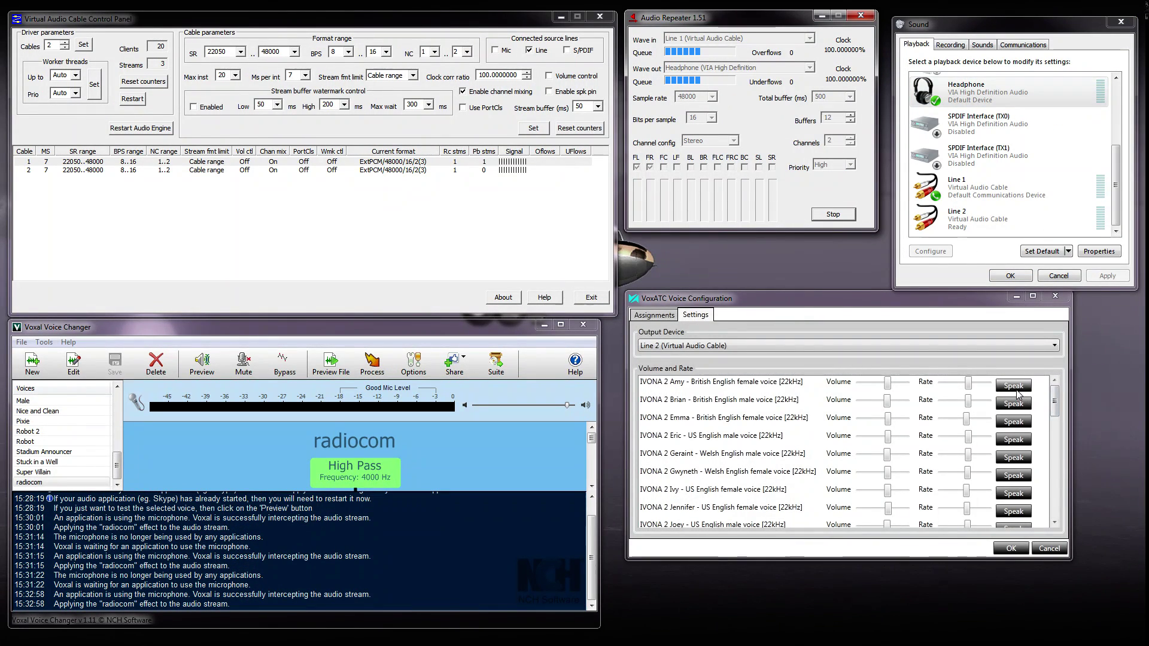
pyautogui.click(1019, 393)
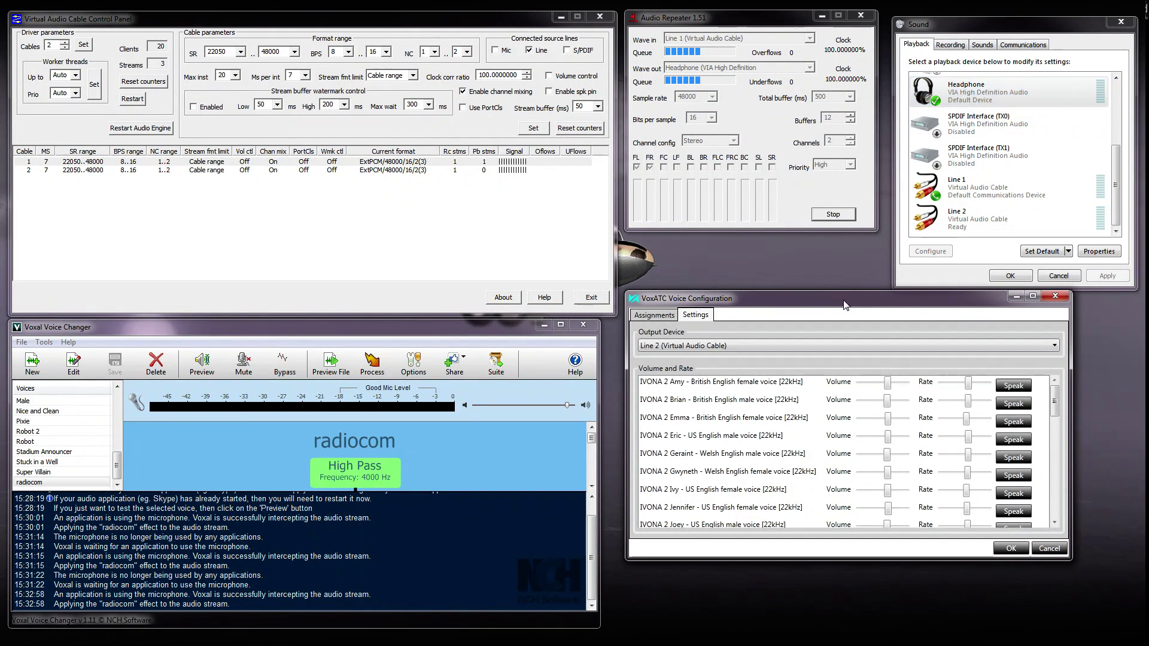
pyautogui.click(406, 328)
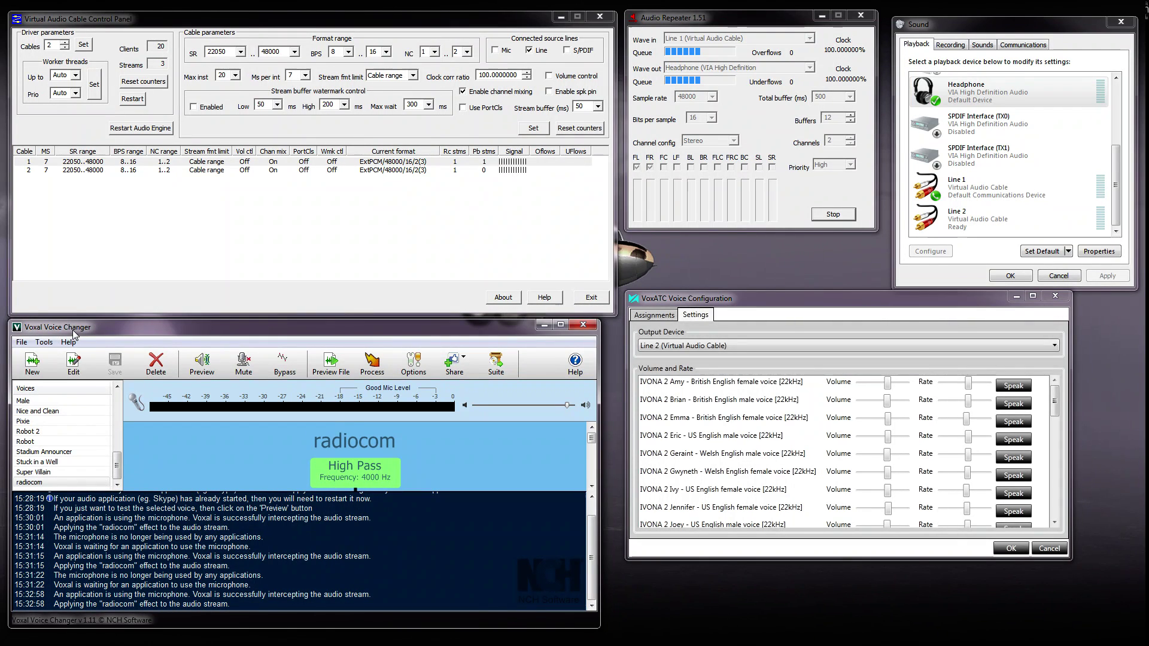
pyautogui.click(410, 372)
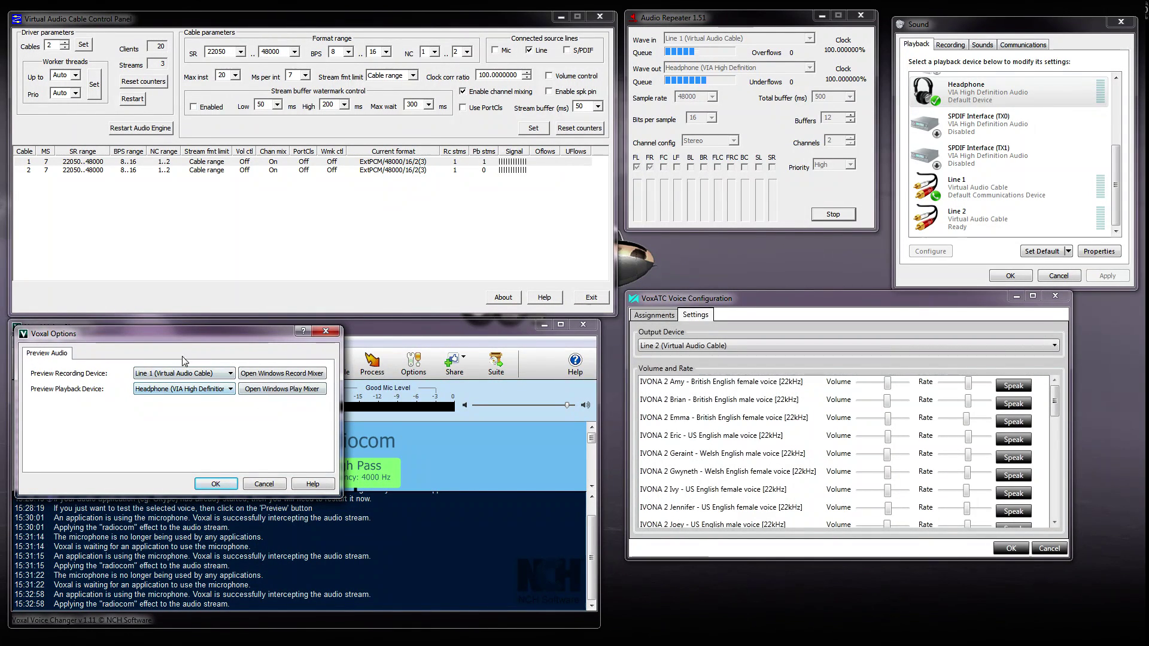
pyautogui.click(228, 487)
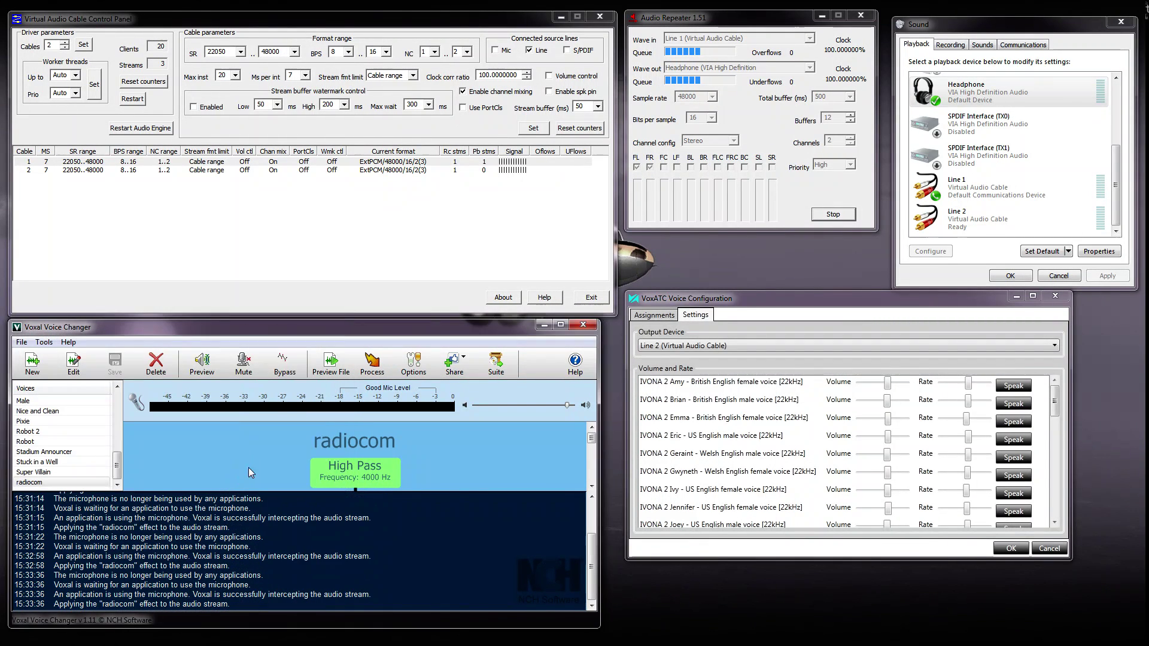
pyautogui.click(1018, 387)
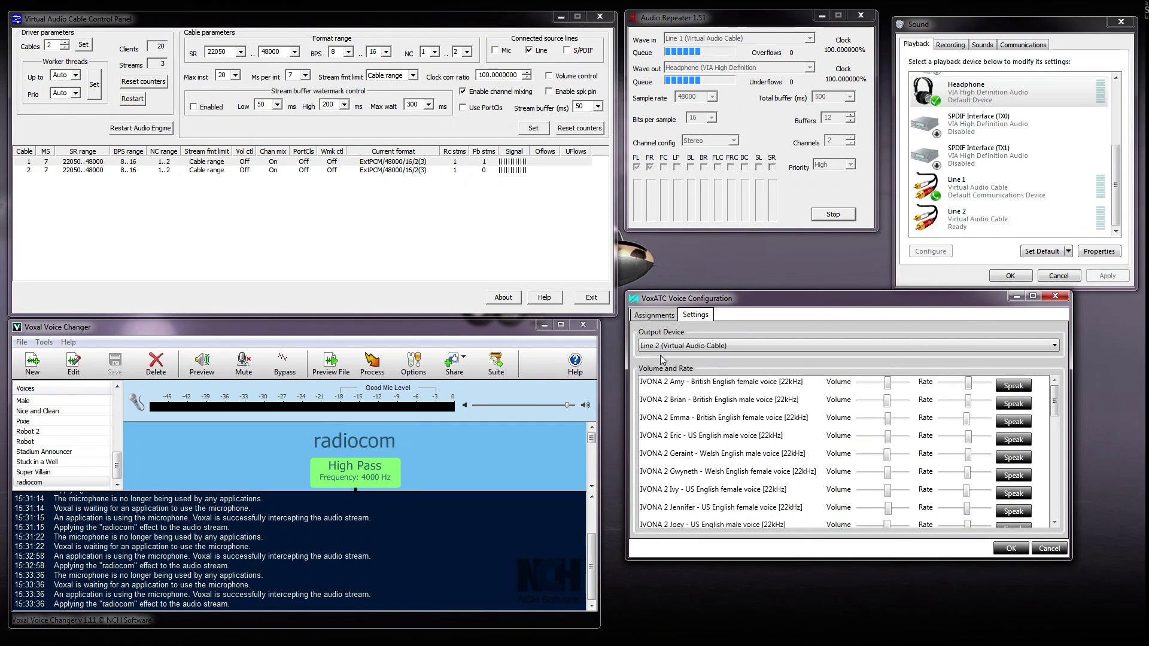
pyautogui.click(413, 362)
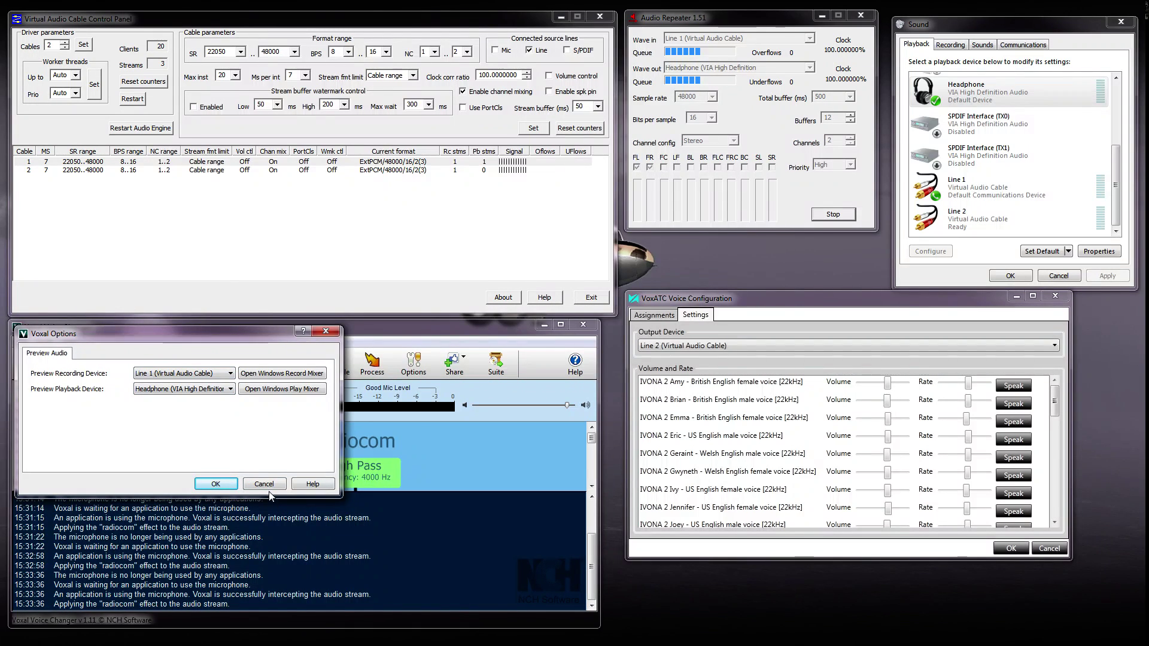
pyautogui.press('Return')
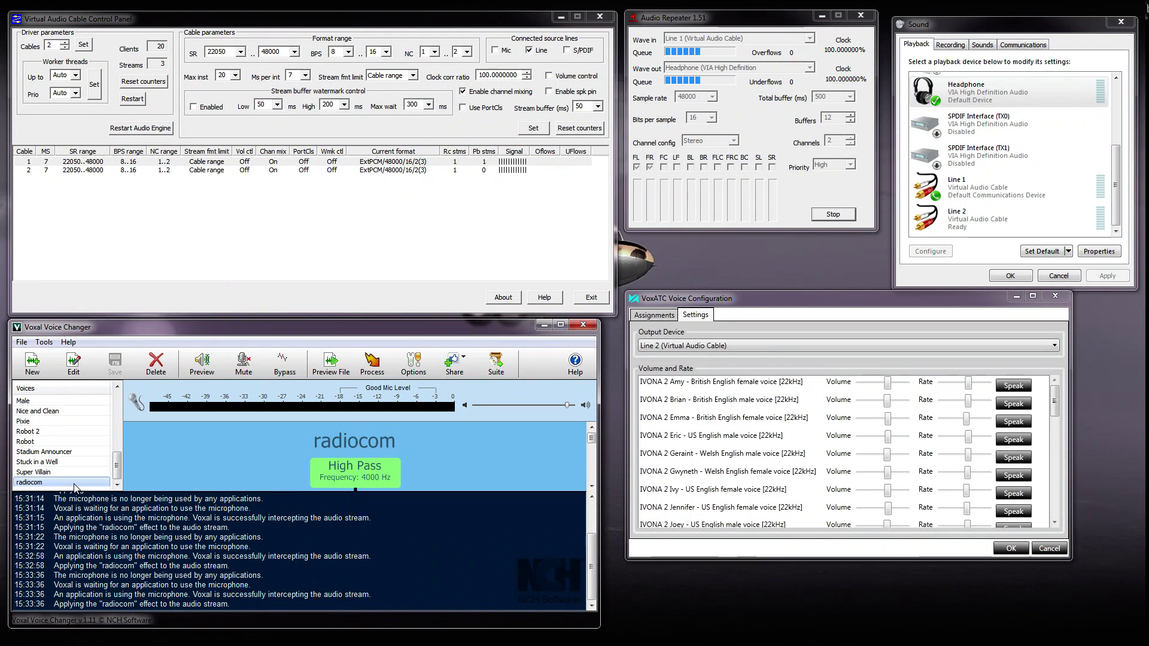
# Disable all of radiocom's effects and play the unfiltered test voice
pyautogui.doubleClick(36, 482)
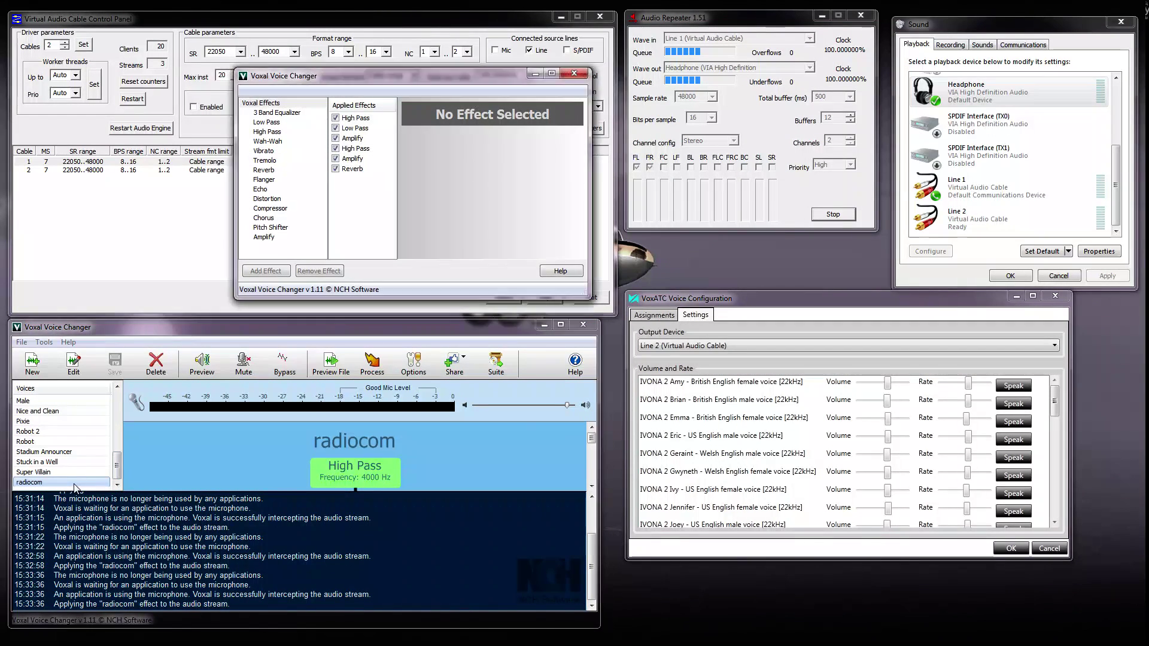
pyautogui.click(336, 118)
pyautogui.click(335, 128)
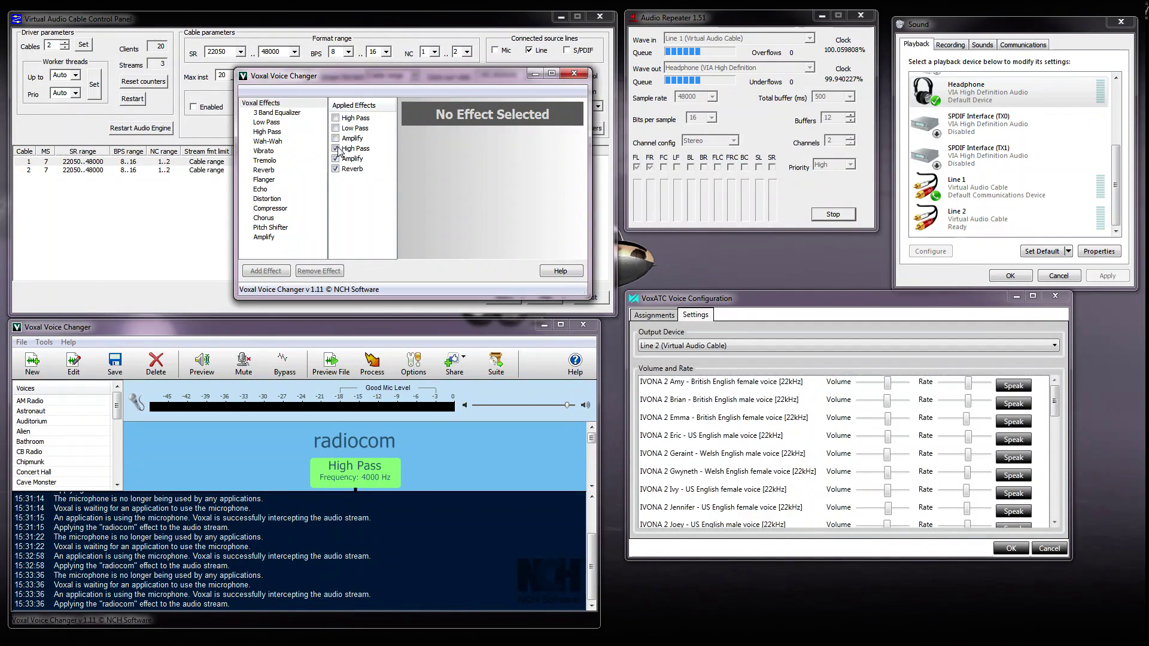
pyautogui.click(336, 148)
pyautogui.click(336, 169)
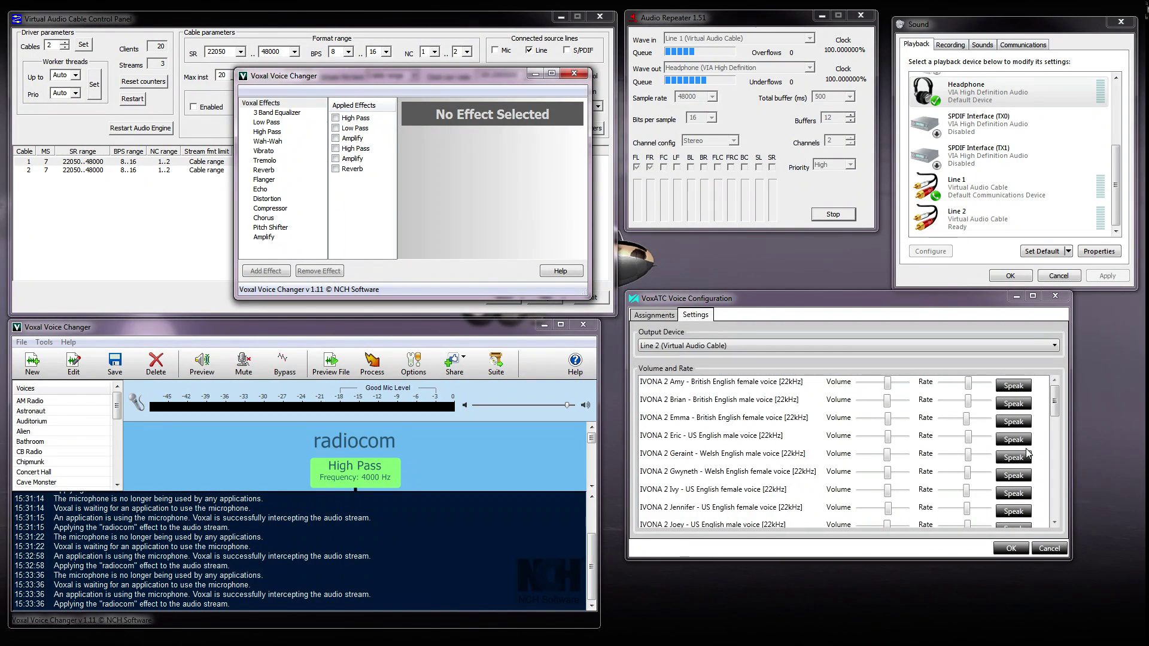
pyautogui.click(1021, 390)
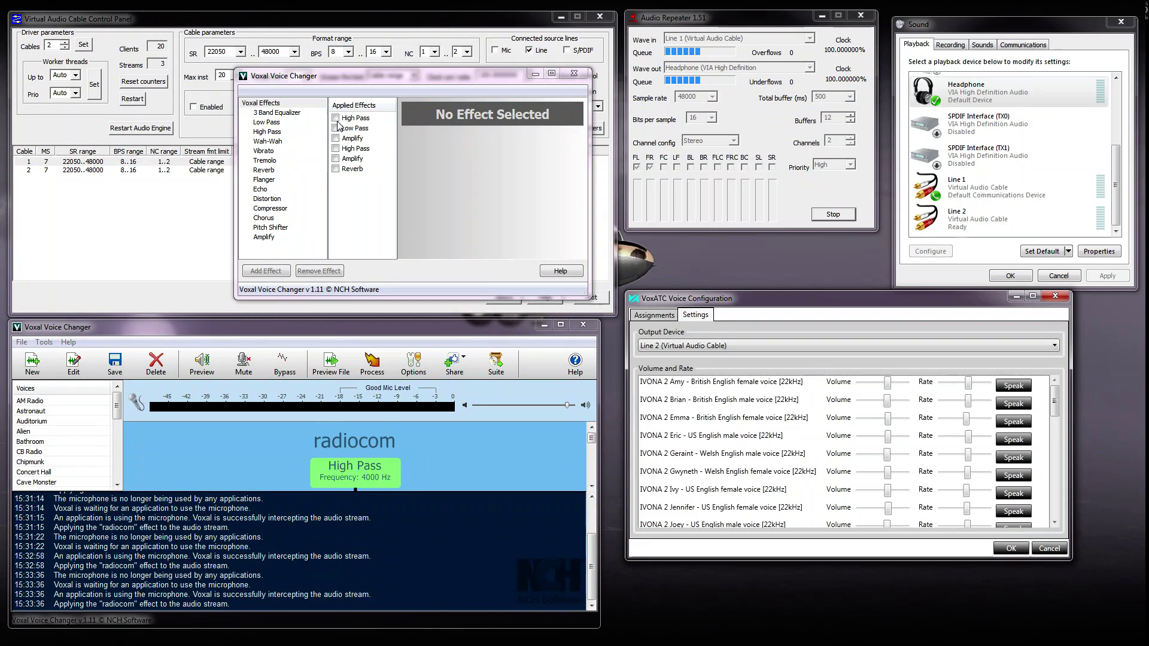
# Re-enable radiocom's High Pass, Low Pass, Amplify and Reverb effects
pyautogui.click(336, 119)
pyautogui.click(336, 129)
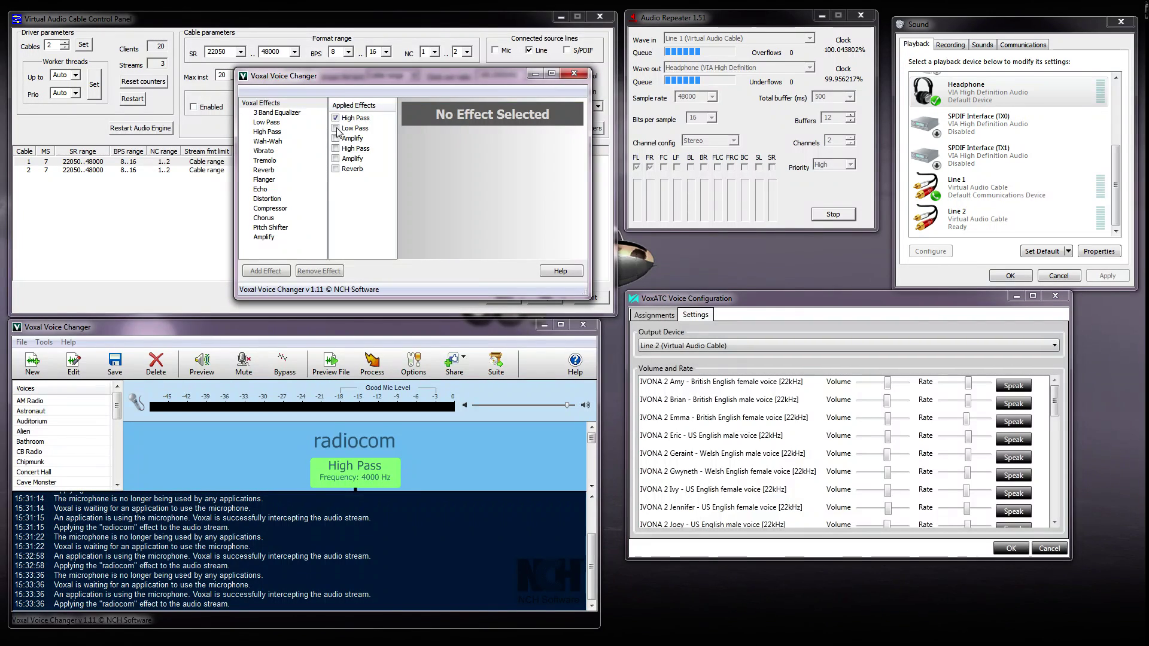
pyautogui.click(336, 158)
pyautogui.click(336, 169)
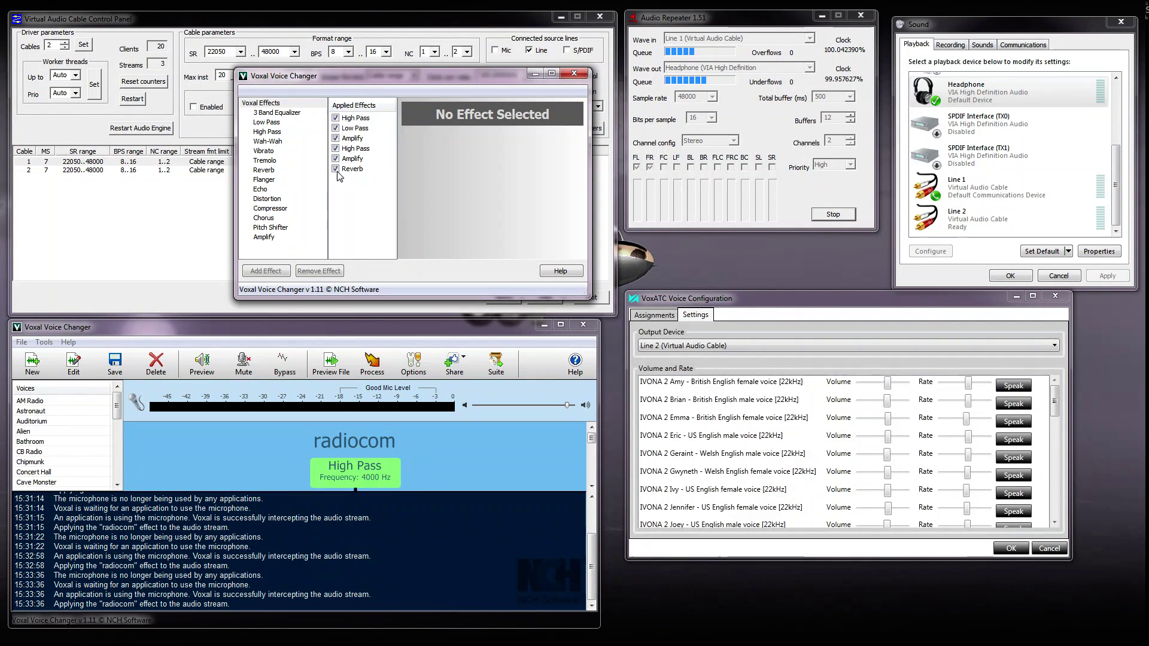
# Apply the Radio / Telephone Quality Audio preset (4000 Hz) to High Pass and play the test voice
pyautogui.click(360, 149)
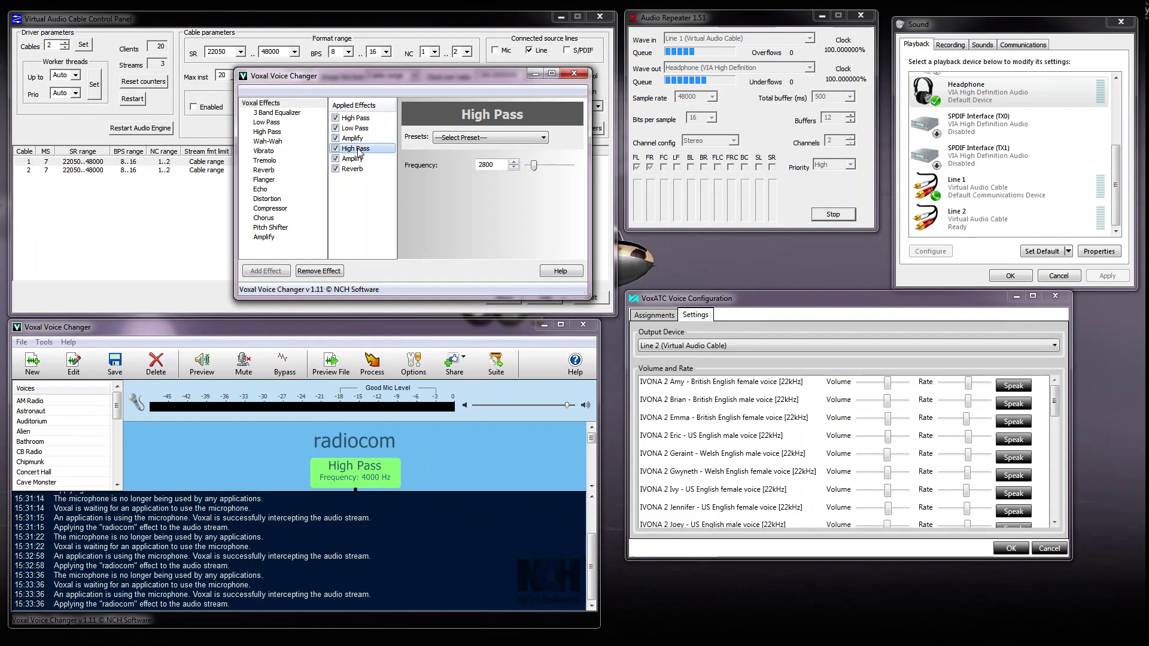
pyautogui.click(365, 119)
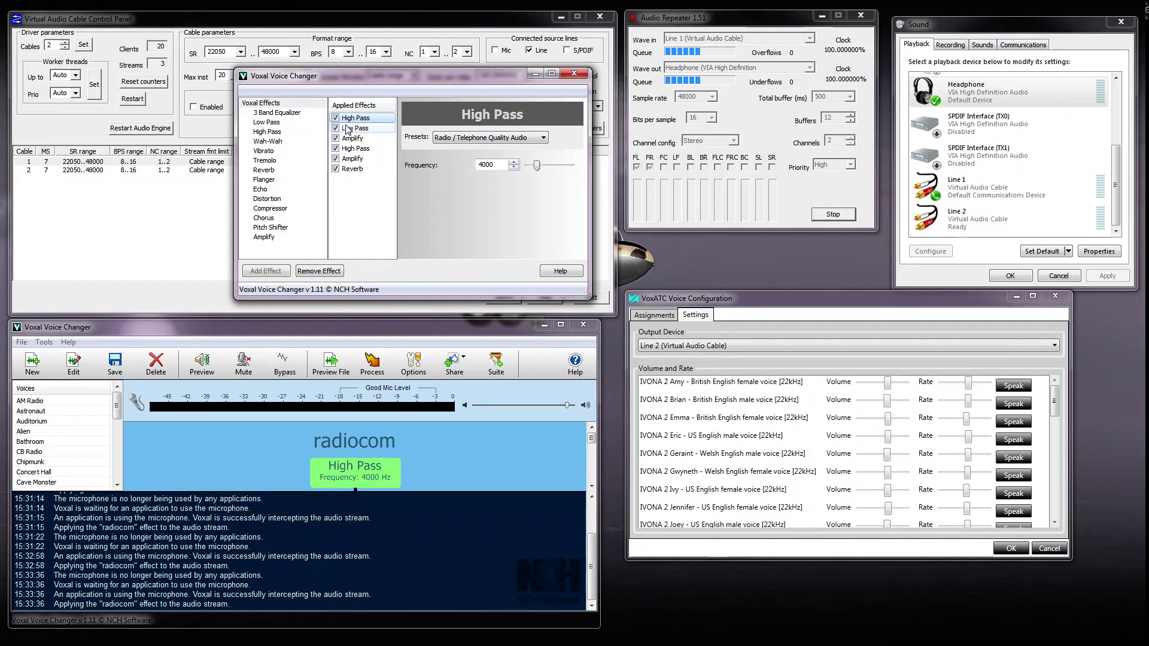
pyautogui.click(479, 139)
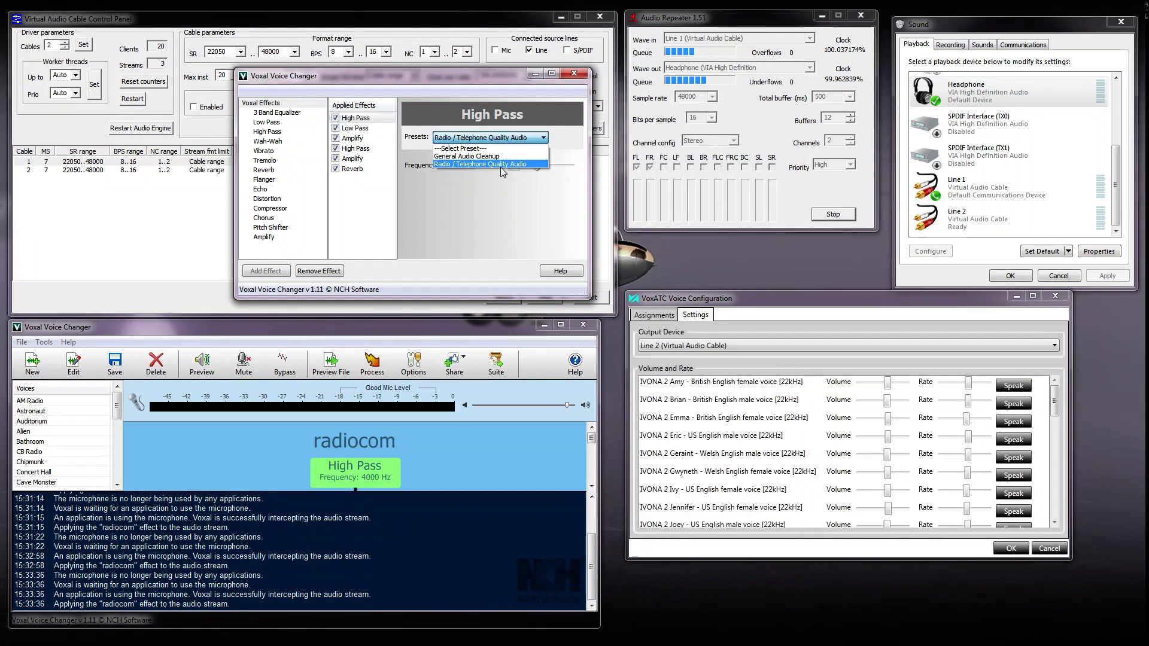
pyautogui.click(518, 165)
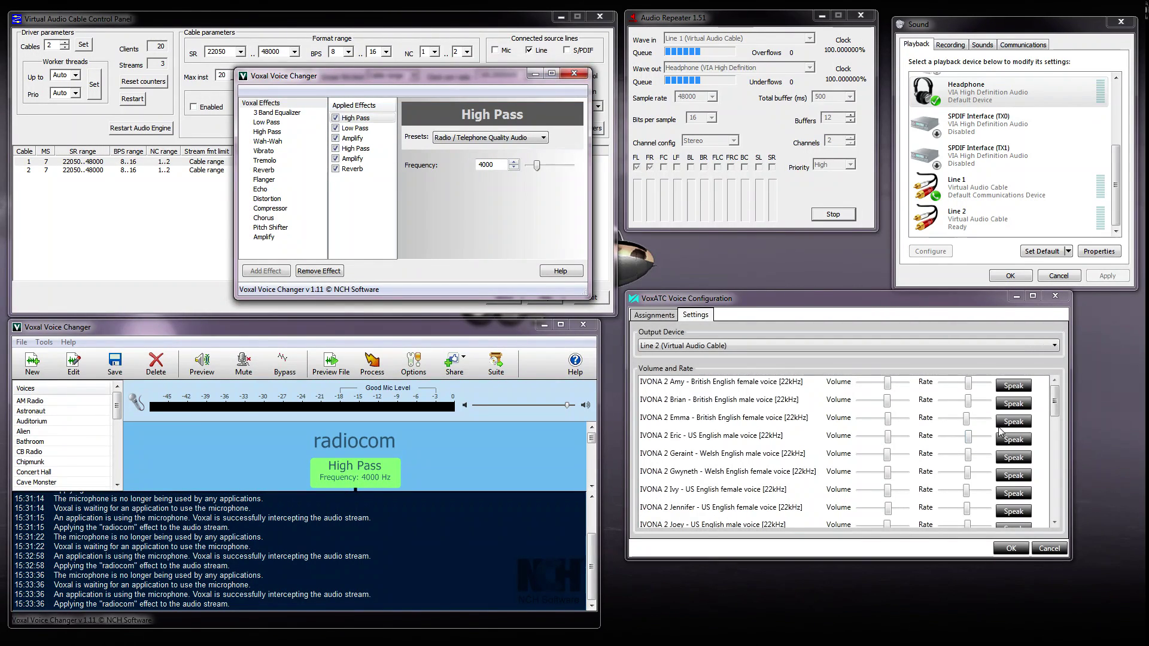
pyautogui.click(1006, 387)
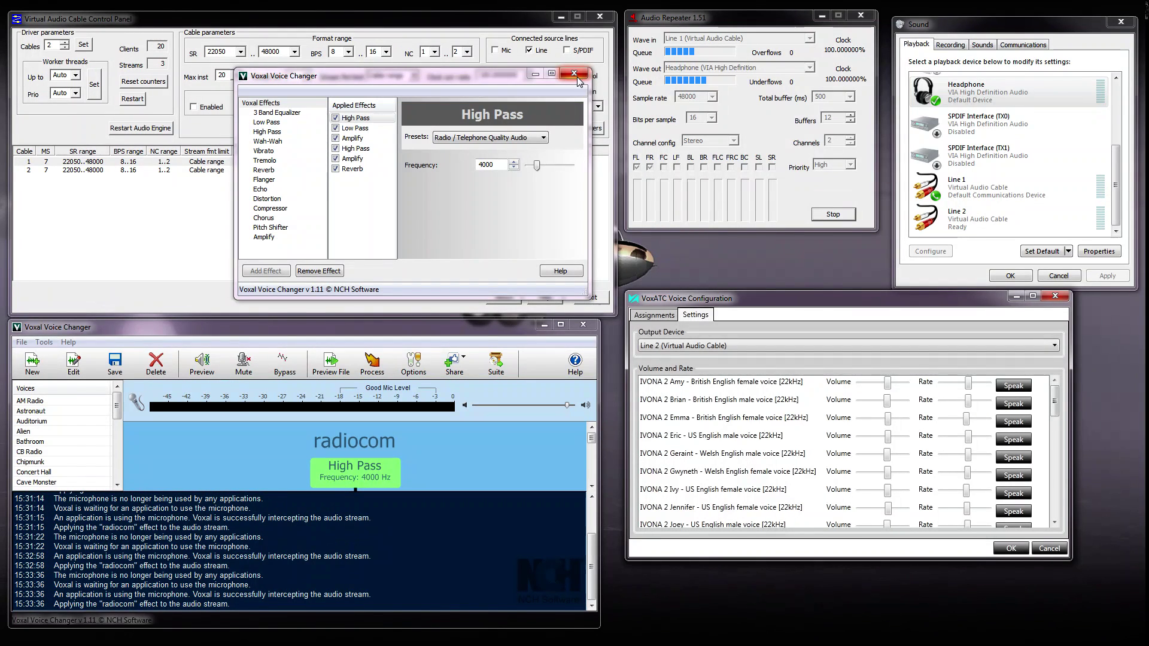
pyautogui.click(576, 76)
pyautogui.scroll(-7, 59, 467)
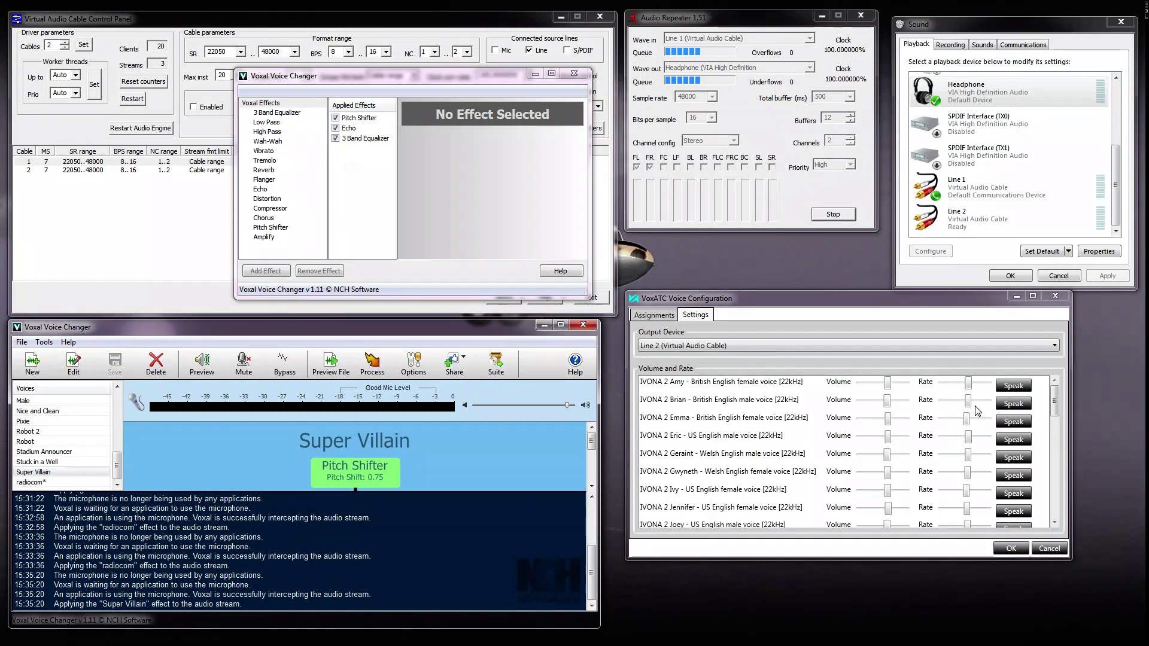
pyautogui.click(1000, 388)
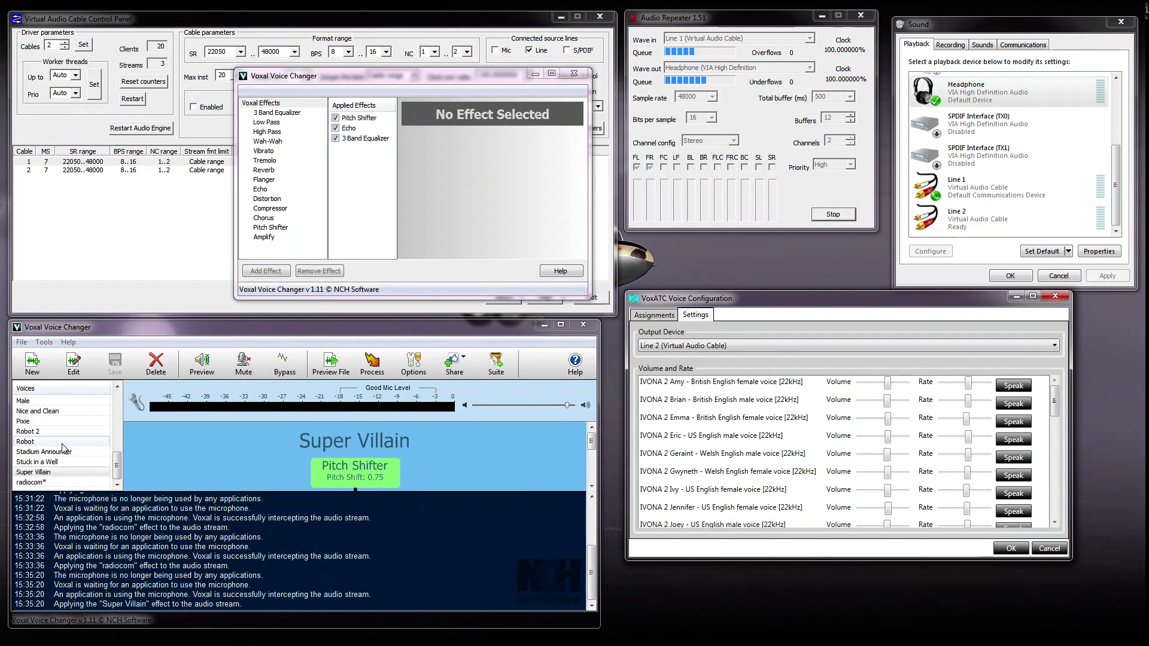
pyautogui.click(62, 443)
pyautogui.click(1015, 386)
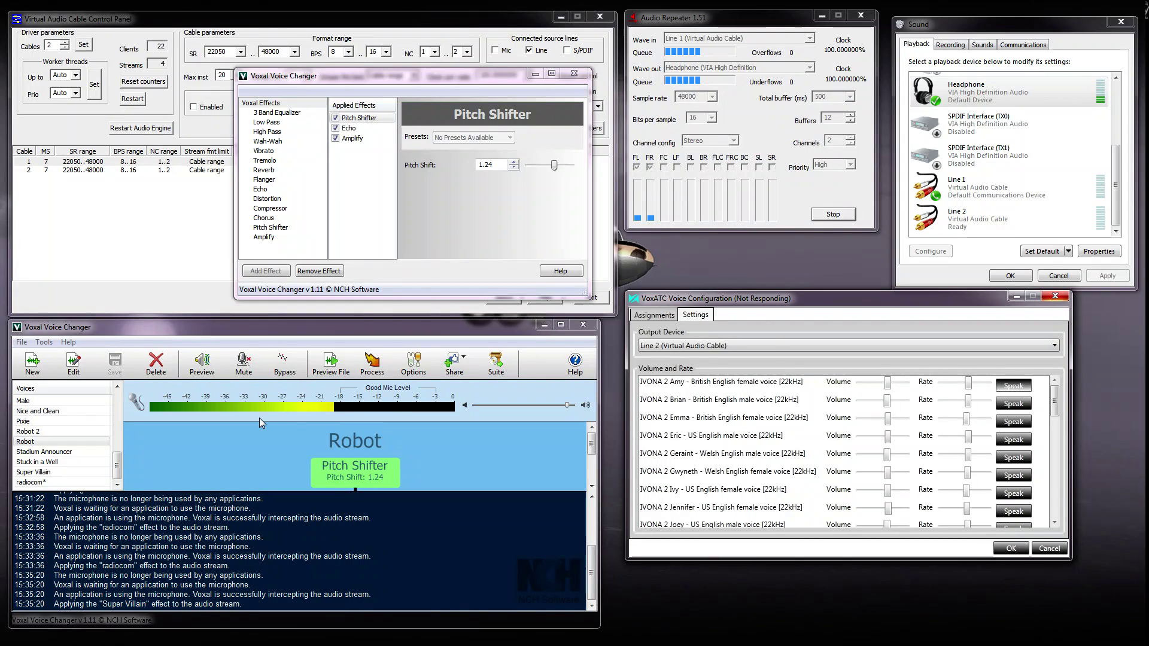
pyautogui.click(115, 467)
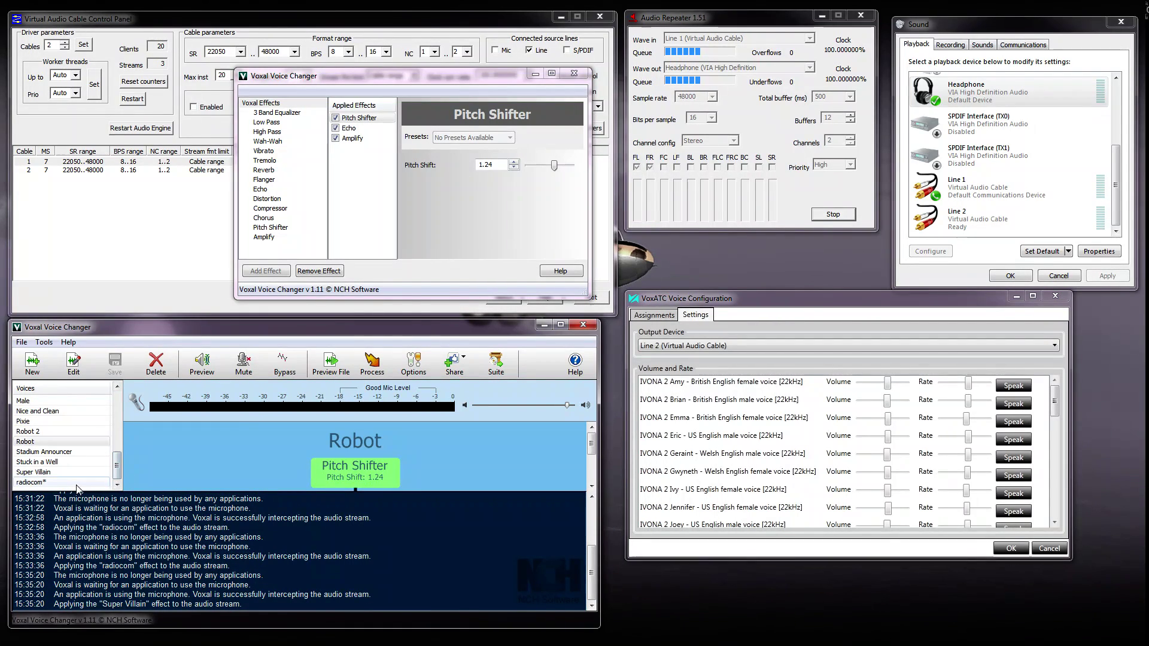
pyautogui.click(76, 484)
pyautogui.click(1014, 441)
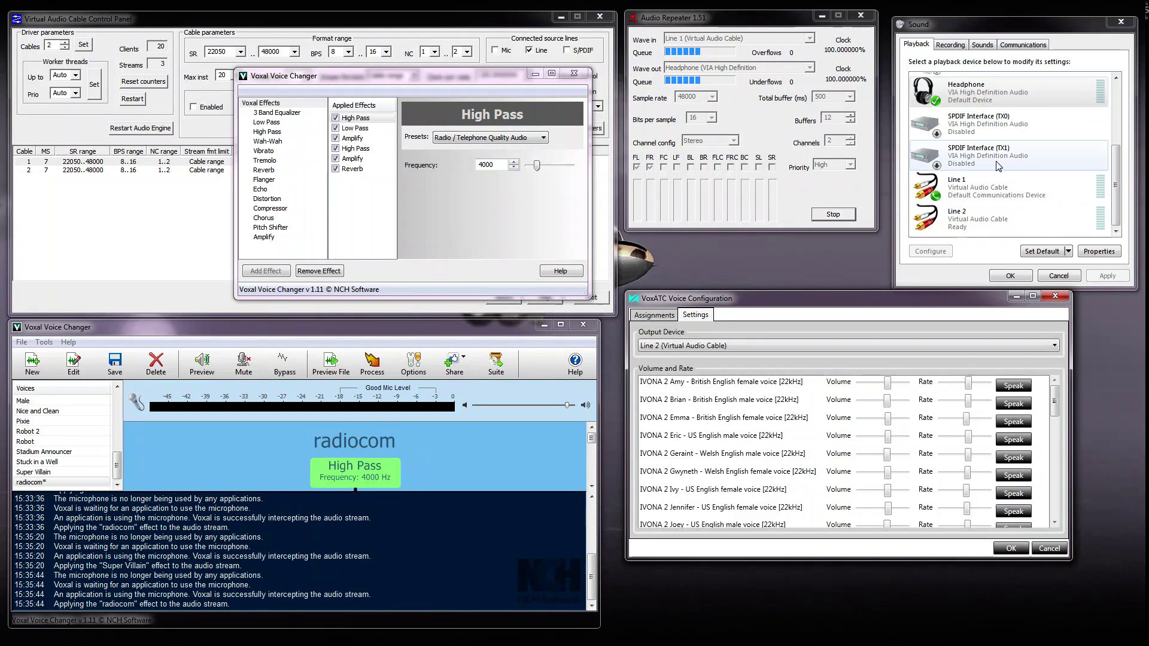
# Close Voxal's effects editor, clear the cable selection and return to the VAC panel
pyautogui.click(1125, 203)
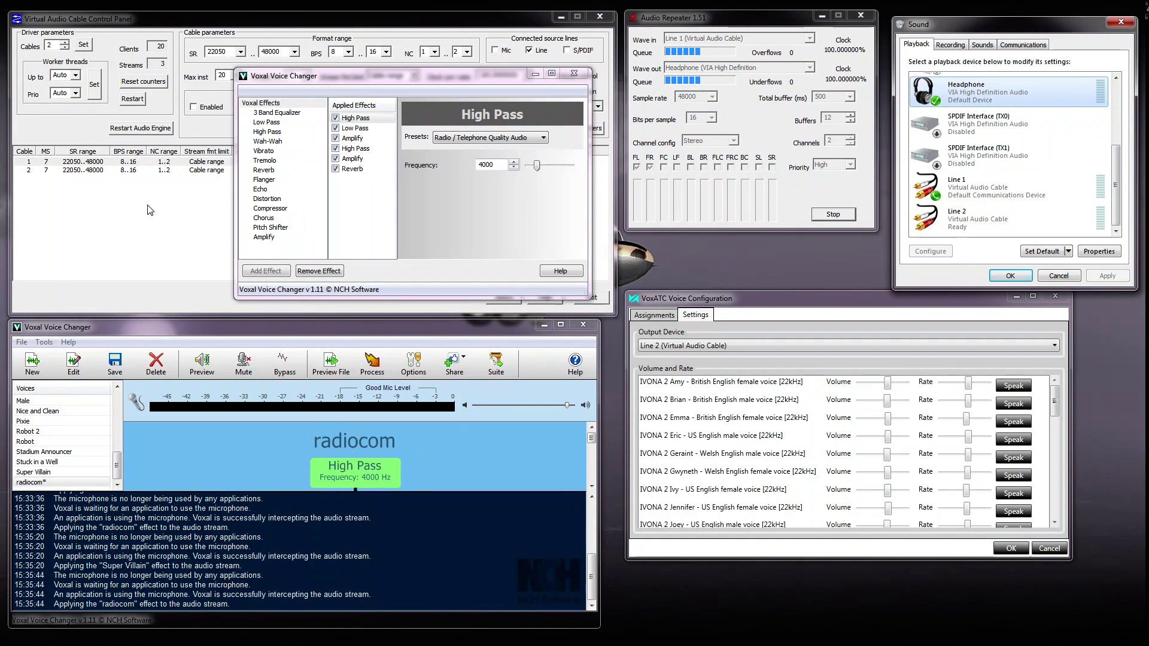
pyautogui.click(574, 74)
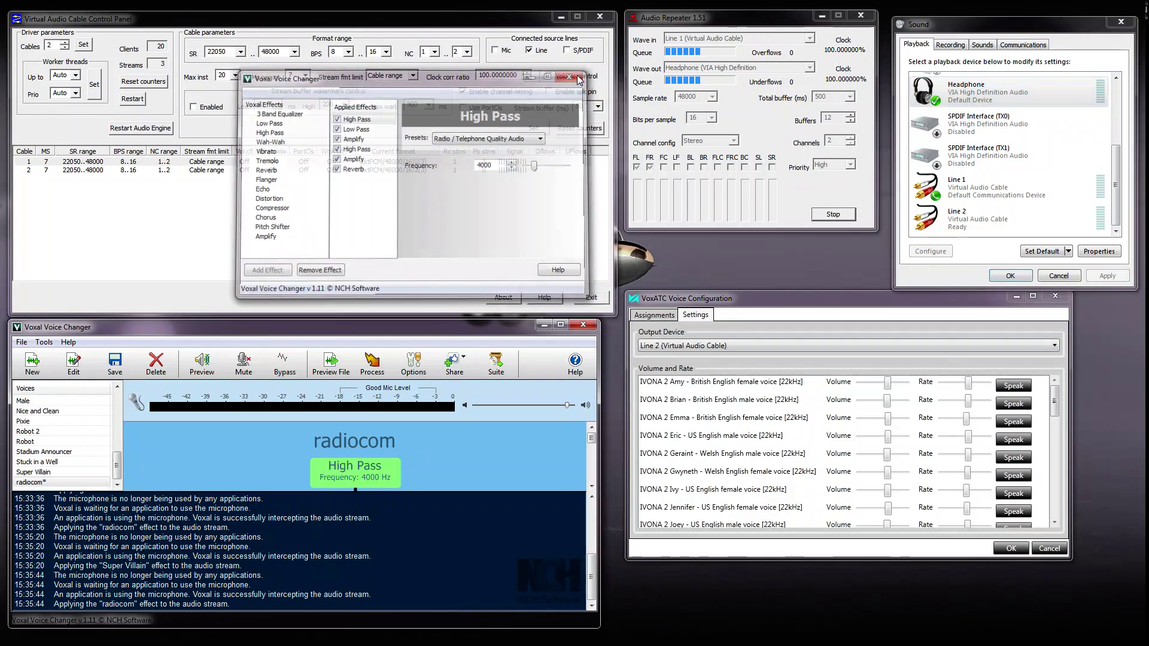
pyautogui.click(193, 199)
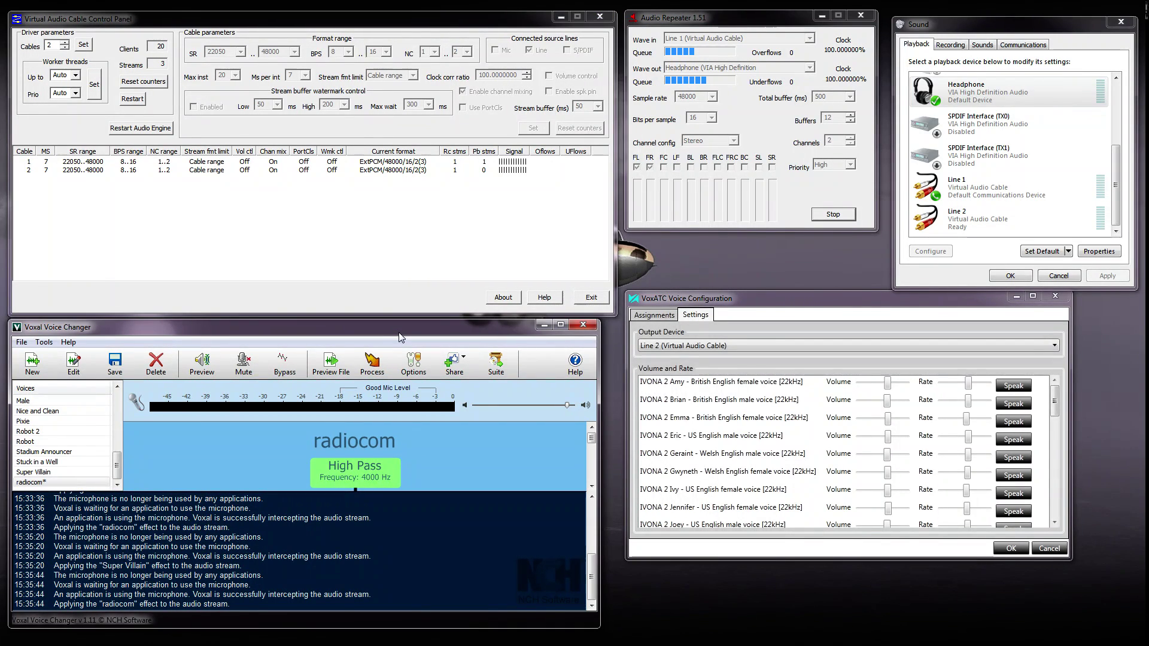
pyautogui.click(337, 234)
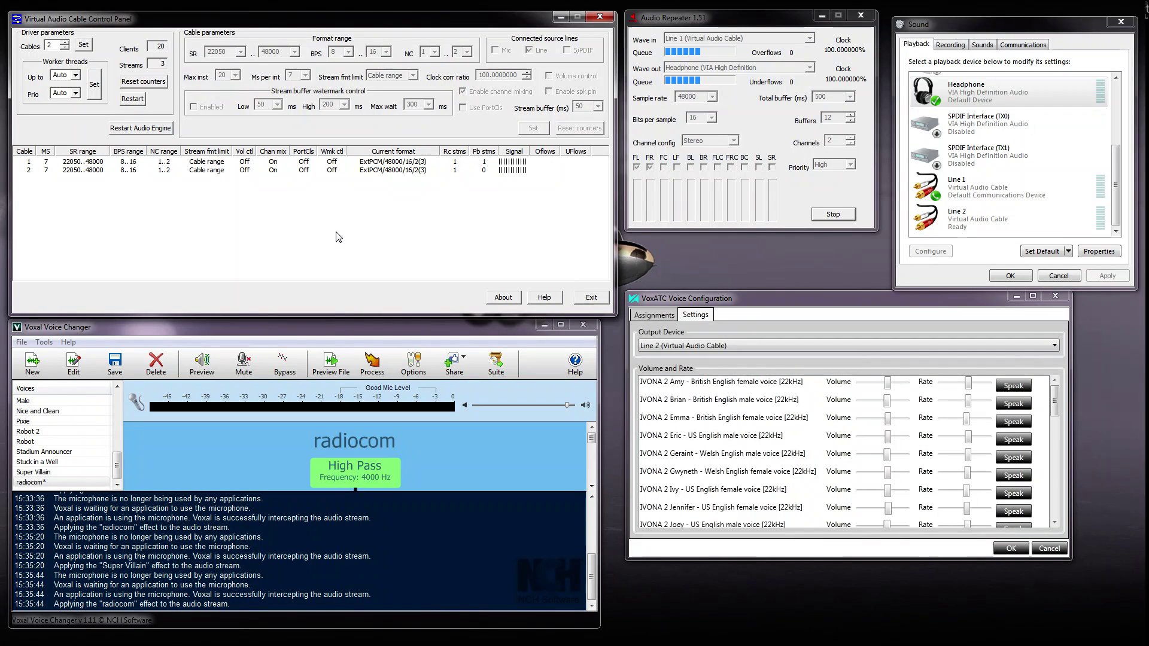